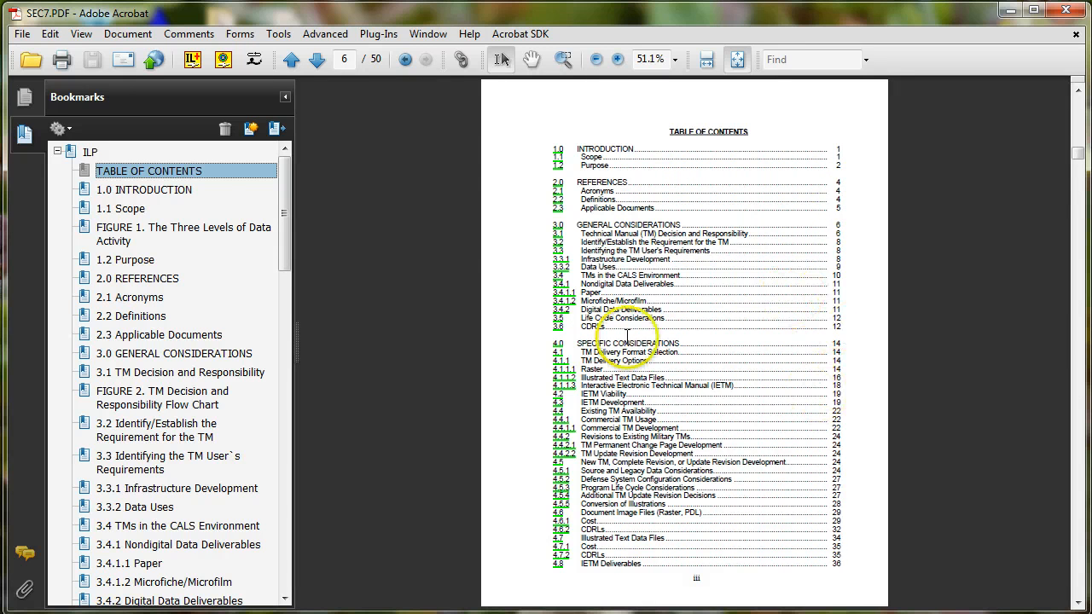
Step: Go to the 1.0 INTRODUCTION bookmark, fit the whole page in view and select the page number in its footer
{"action": "left_click", "coordinate": [141, 191]}
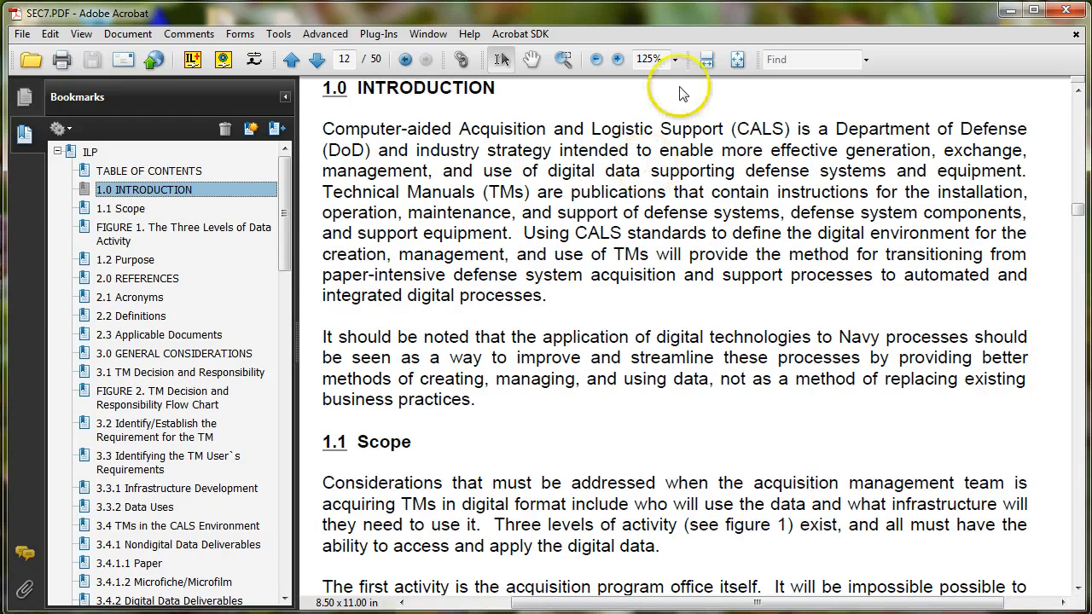
{"action": "left_click", "coordinate": [736, 60]}
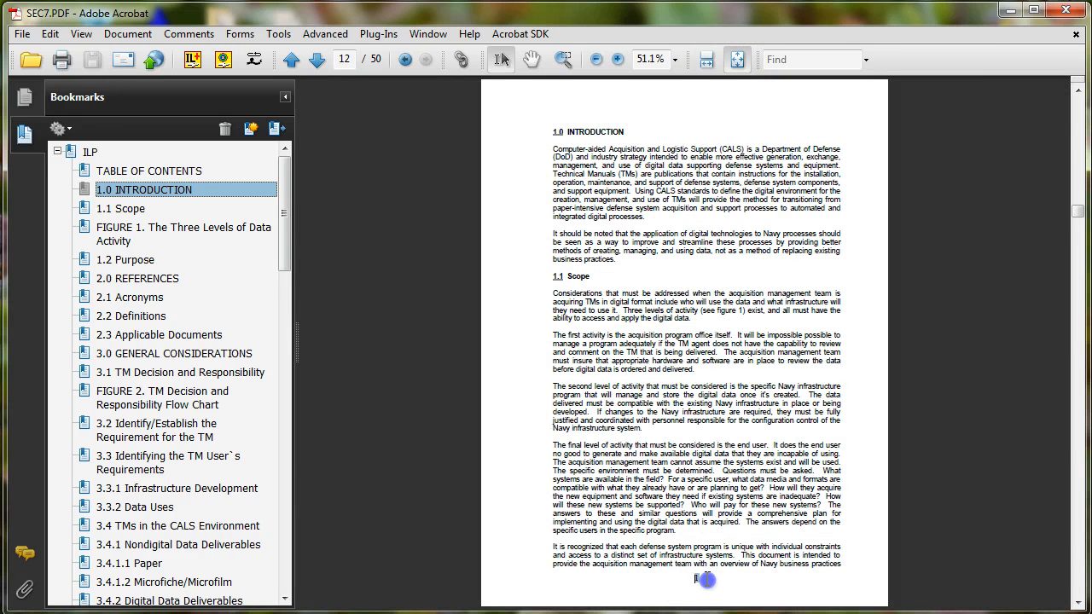
{"action": "left_click_drag", "start_coordinate": [694, 577], "coordinate": [707, 579]}
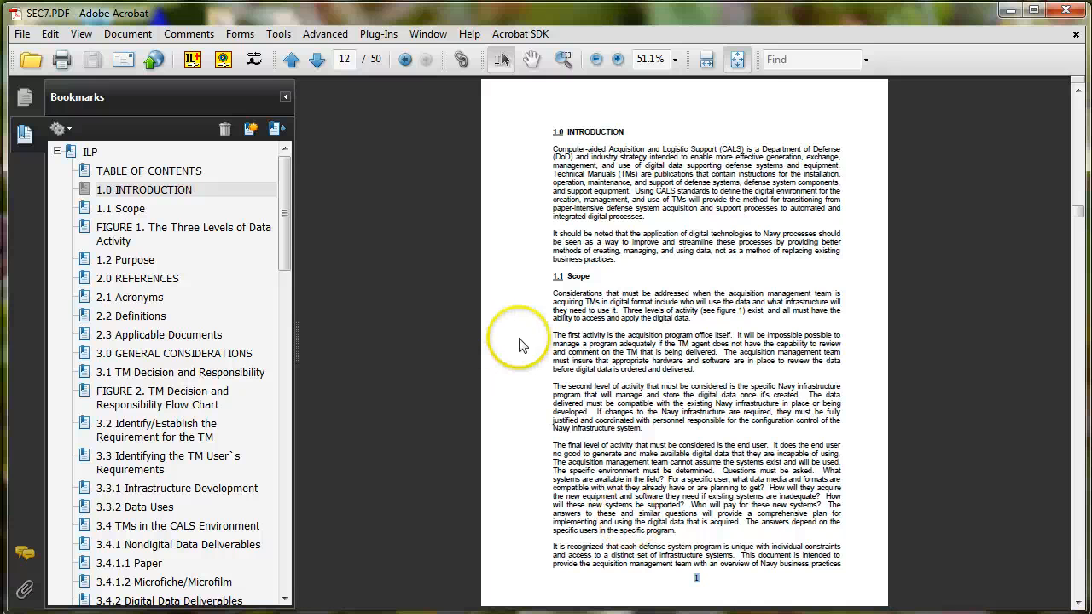
Step: Add a new rule in the ILP Rule Editor and select it for editing
{"action": "left_click", "coordinate": [193, 64]}
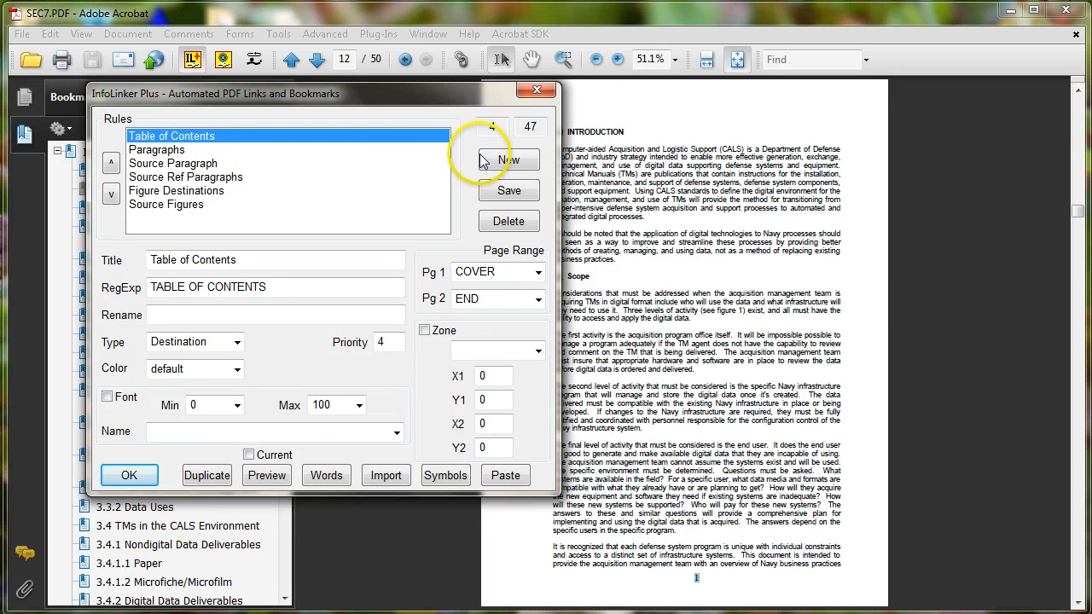
{"action": "left_click", "coordinate": [499, 161]}
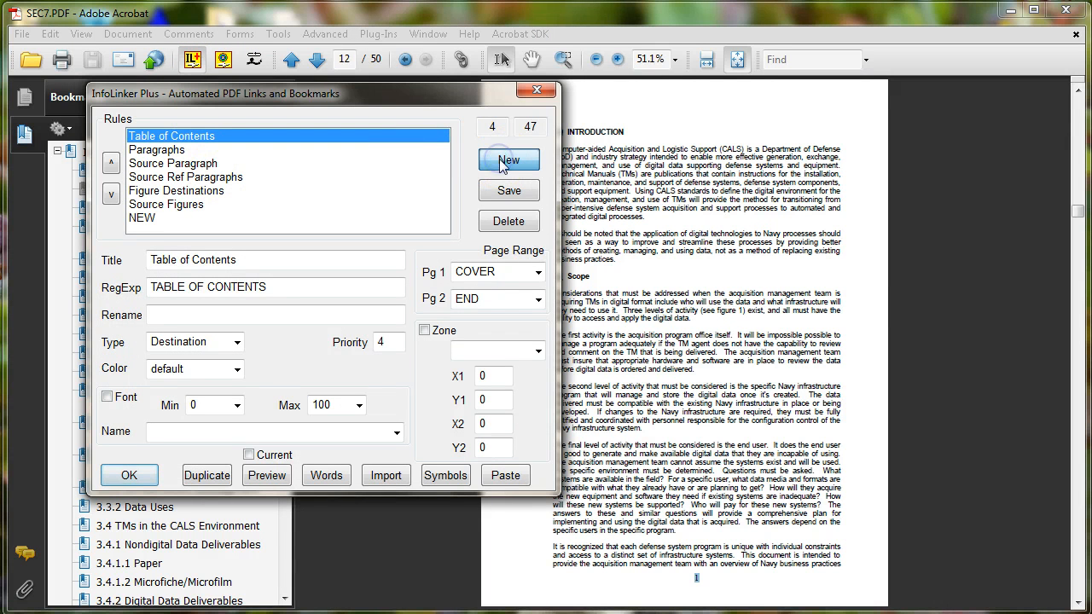
{"action": "left_click", "coordinate": [142, 218]}
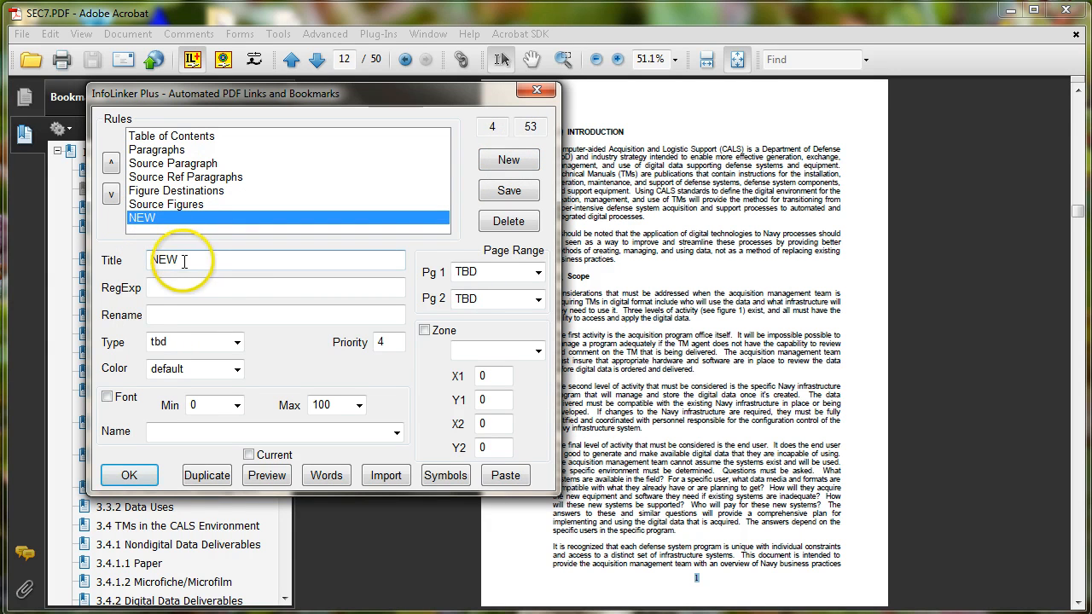
Step: Title the new rule Page Dest and paste in the text, font and coordinates of the selected page number
{"action": "left_click_drag", "start_coordinate": [185, 262], "coordinate": [141, 266]}
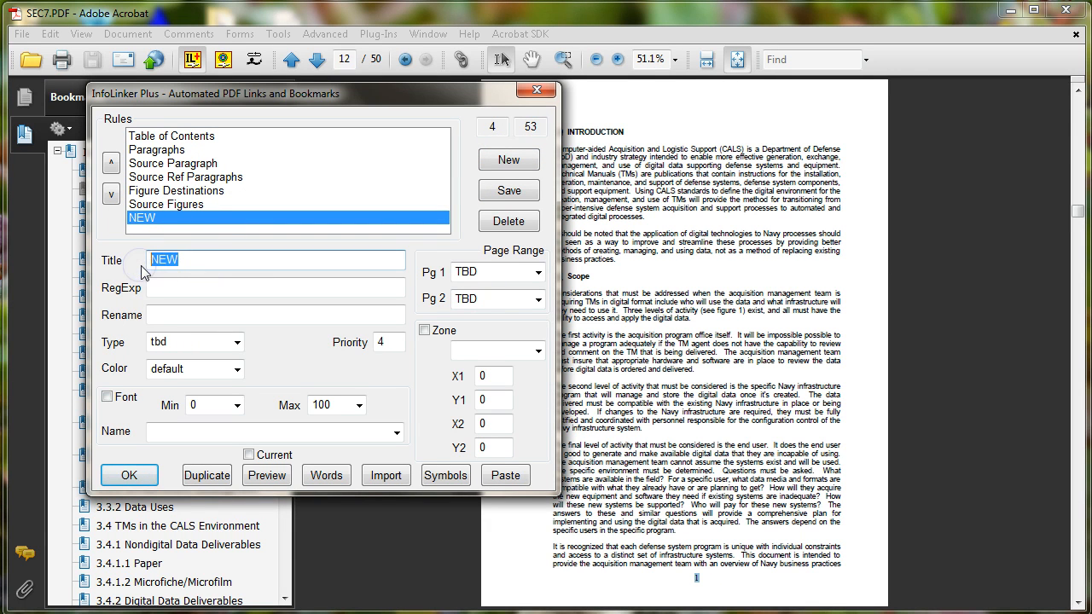
{"action": "type", "text": "Page Dest"}
{"action": "left_click", "coordinate": [503, 476]}
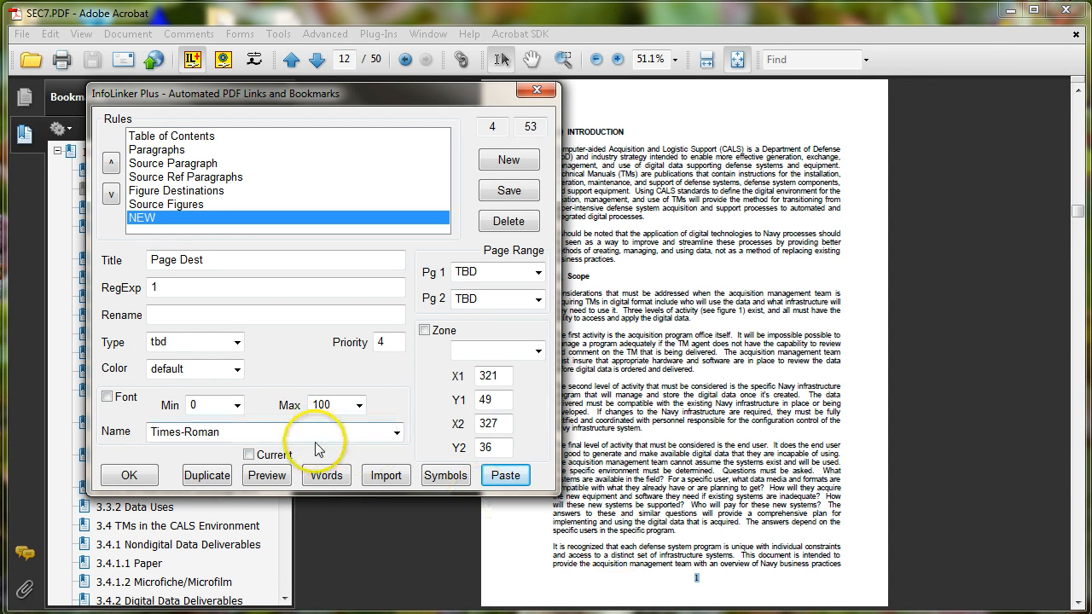
Step: List the words on PDF page 12 and examine the footer page number's coordinates and font at the end of the list
{"action": "left_click", "coordinate": [325, 476]}
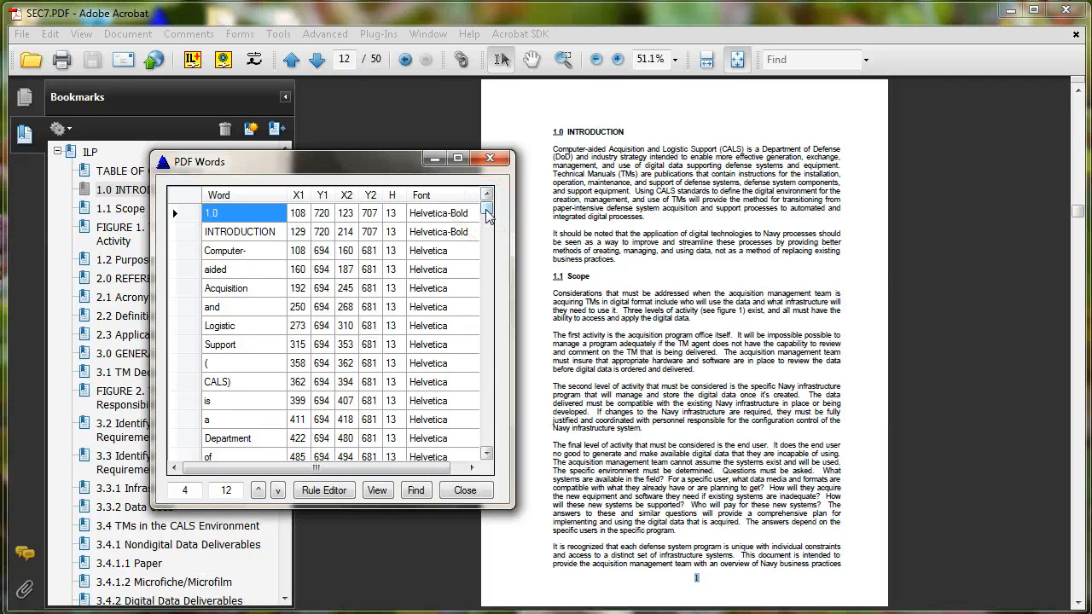
{"action": "left_click_drag", "start_coordinate": [486, 213], "coordinate": [484, 440]}
{"action": "left_click", "coordinate": [380, 441]}
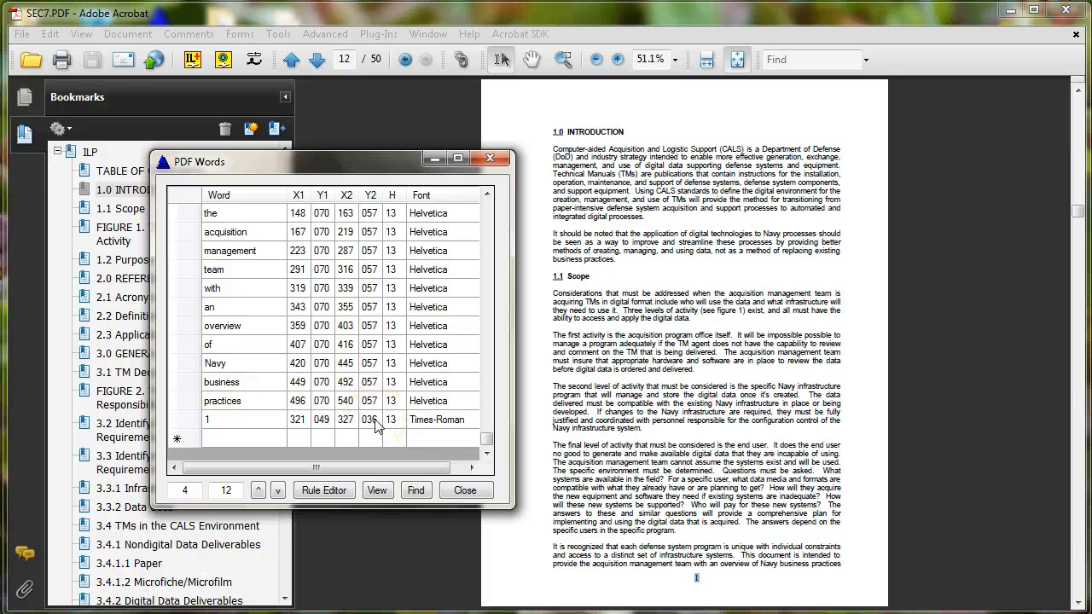
{"action": "left_click", "coordinate": [469, 494]}
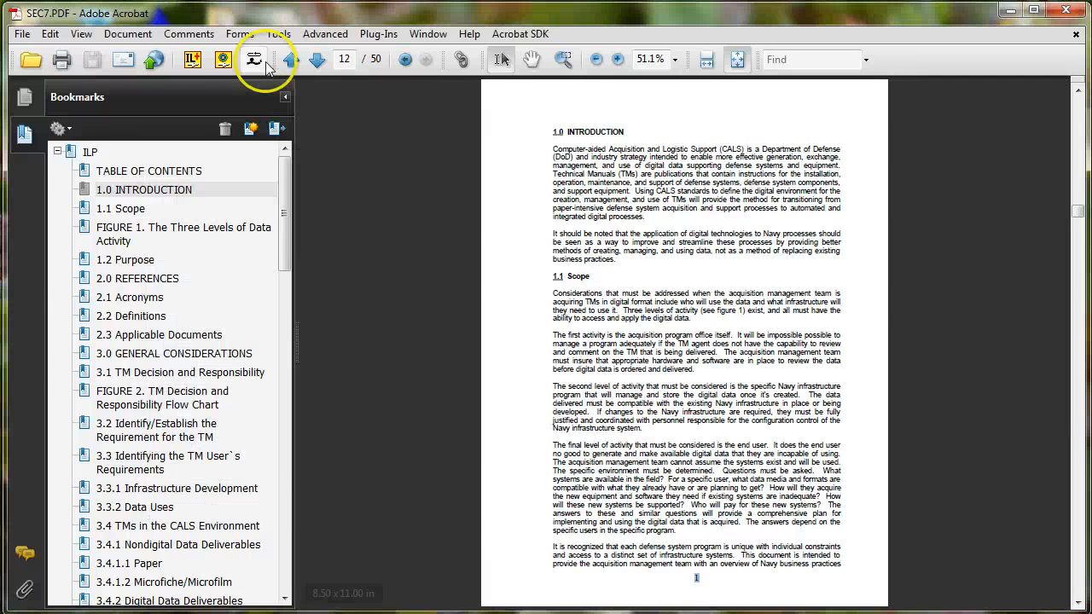
Step: Reopen the rule NEW in the ILP Rule Editor and set its title to Page Destinations
{"action": "left_click", "coordinate": [195, 60]}
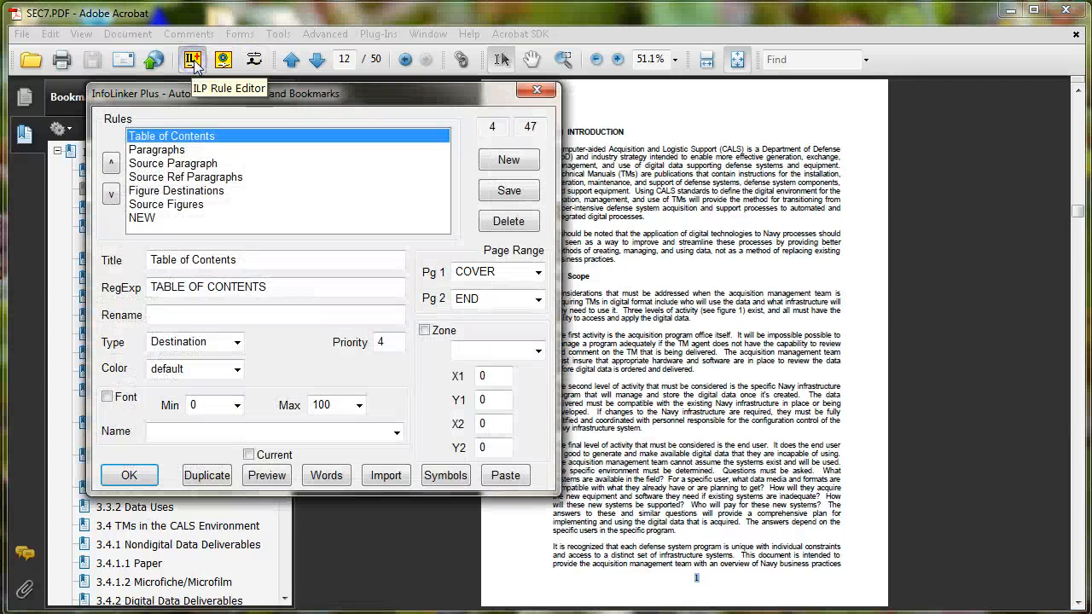
{"action": "left_click", "coordinate": [143, 219]}
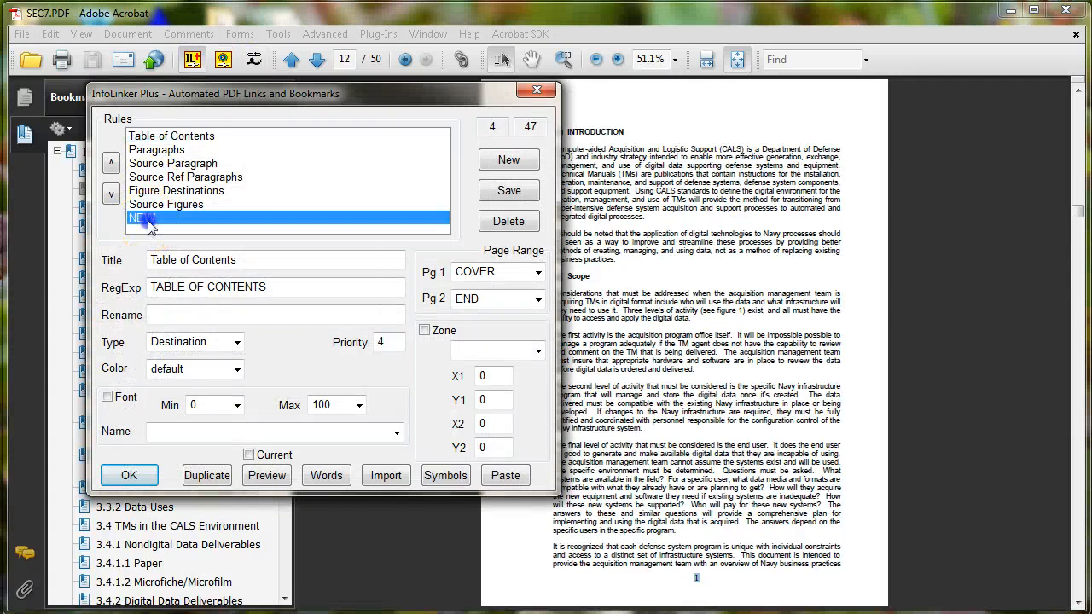
{"action": "left_click", "coordinate": [181, 260]}
{"action": "double_click", "coordinate": [181, 260]}
{"action": "type", "text": "Pa"}
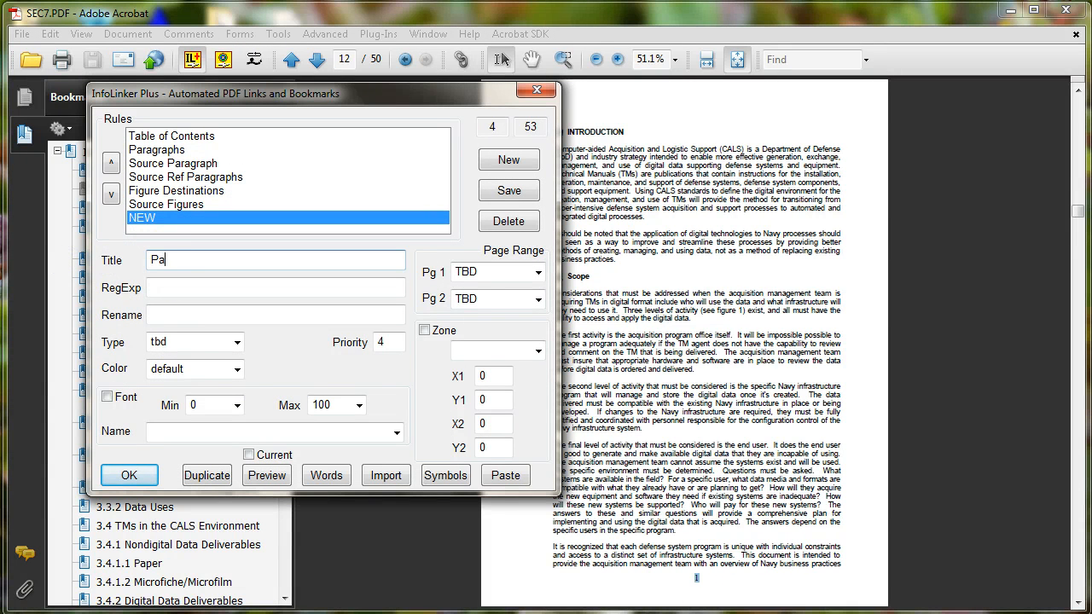
{"action": "type", "text": "ge Destinations"}
Step: Set the page range of the Page Destinations rule from 12 to END
{"action": "left_click", "coordinate": [529, 271]}
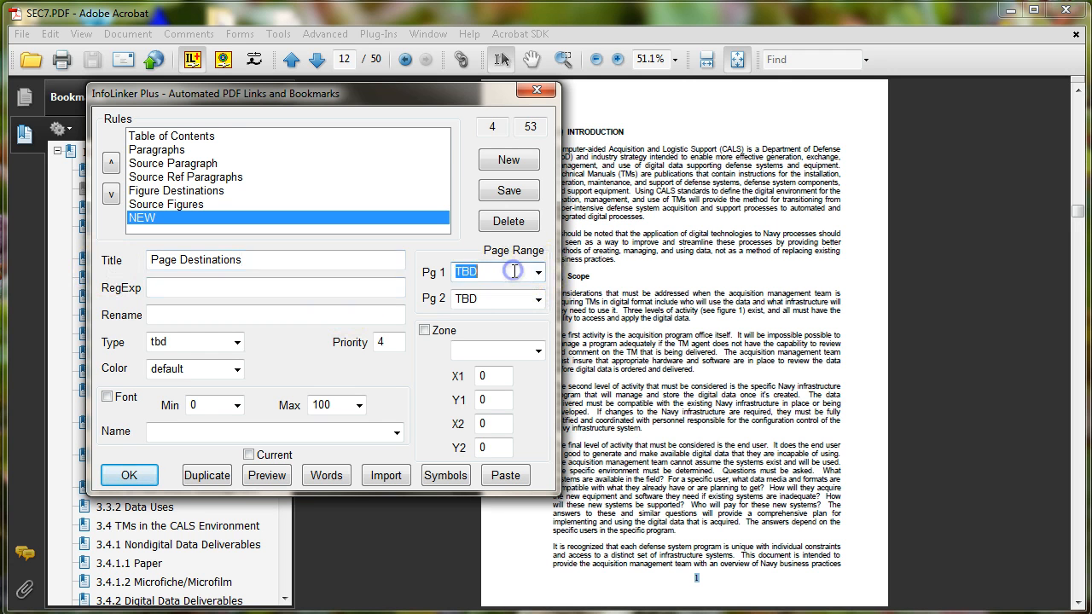
{"action": "type", "text": "12"}
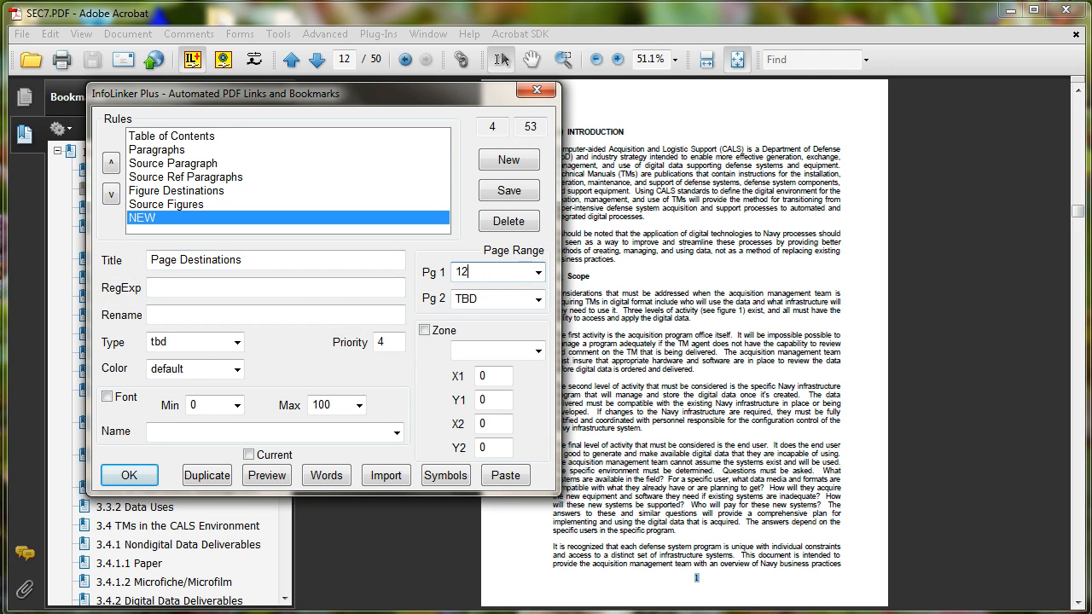
{"action": "left_click", "coordinate": [537, 298]}
{"action": "left_click", "coordinate": [484, 330]}
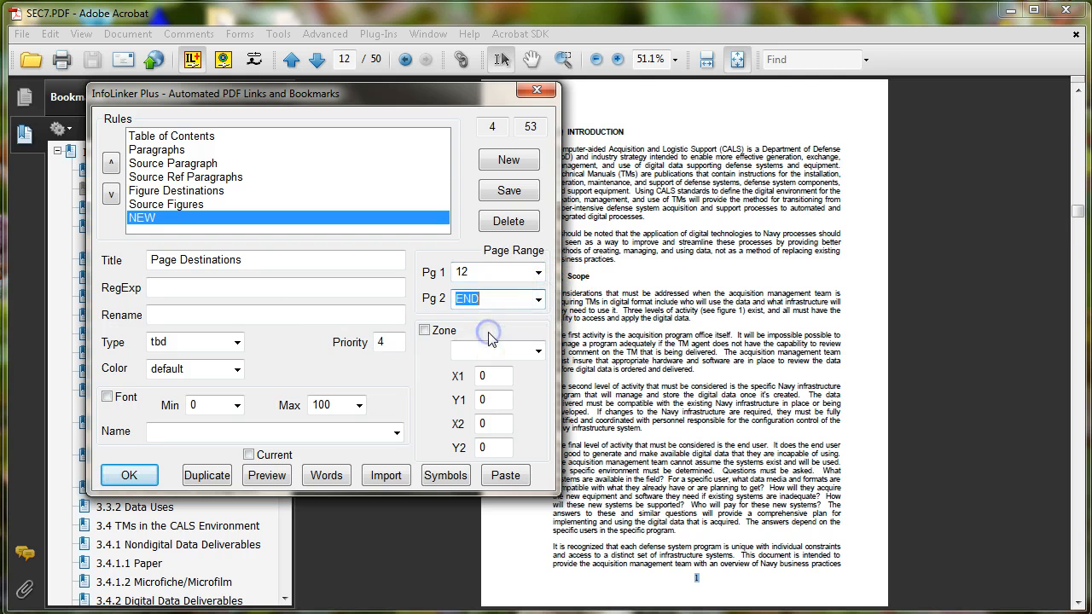
Step: Give the rule the regular expression (\d+)$, type Destination and rename pattern Page $1, and save it
{"action": "left_click", "coordinate": [211, 289]}
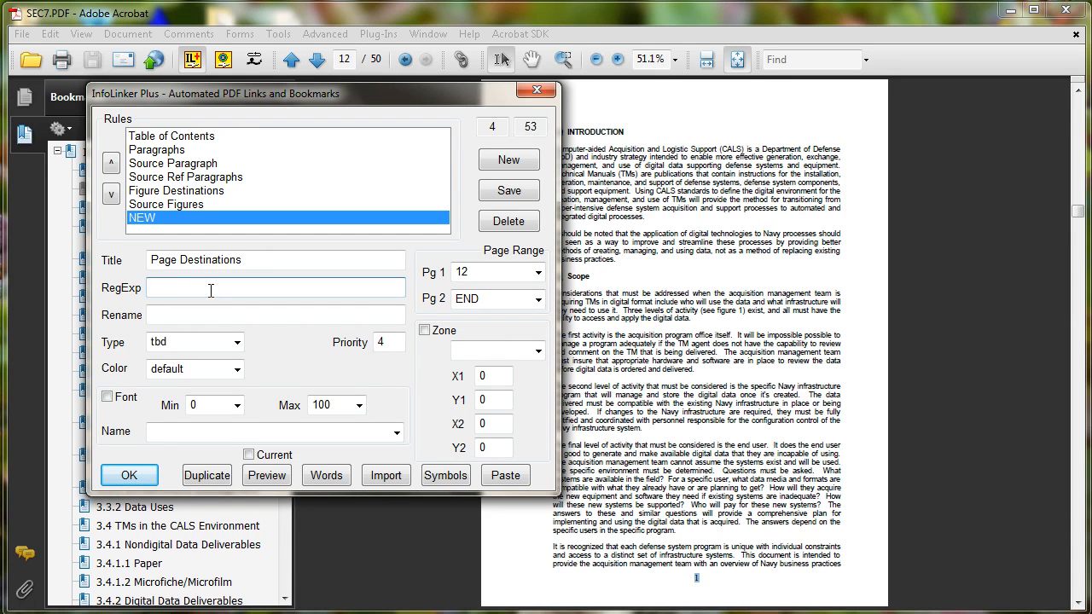
{"action": "type", "text": "(\\d+)$"}
{"action": "left_click", "coordinate": [236, 342]}
{"action": "left_click", "coordinate": [204, 373]}
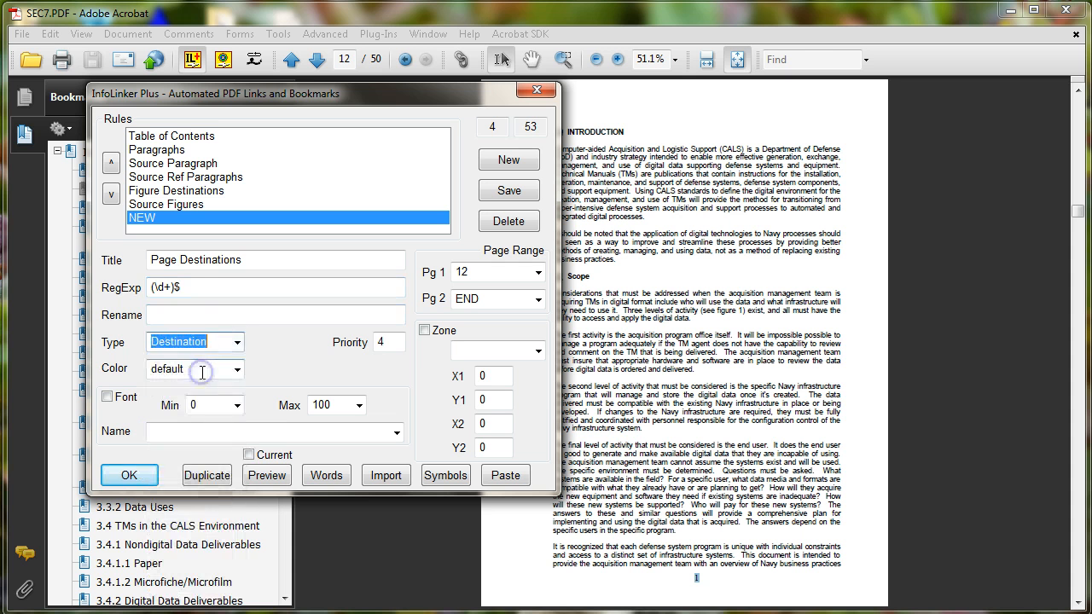
{"action": "left_click", "coordinate": [176, 316]}
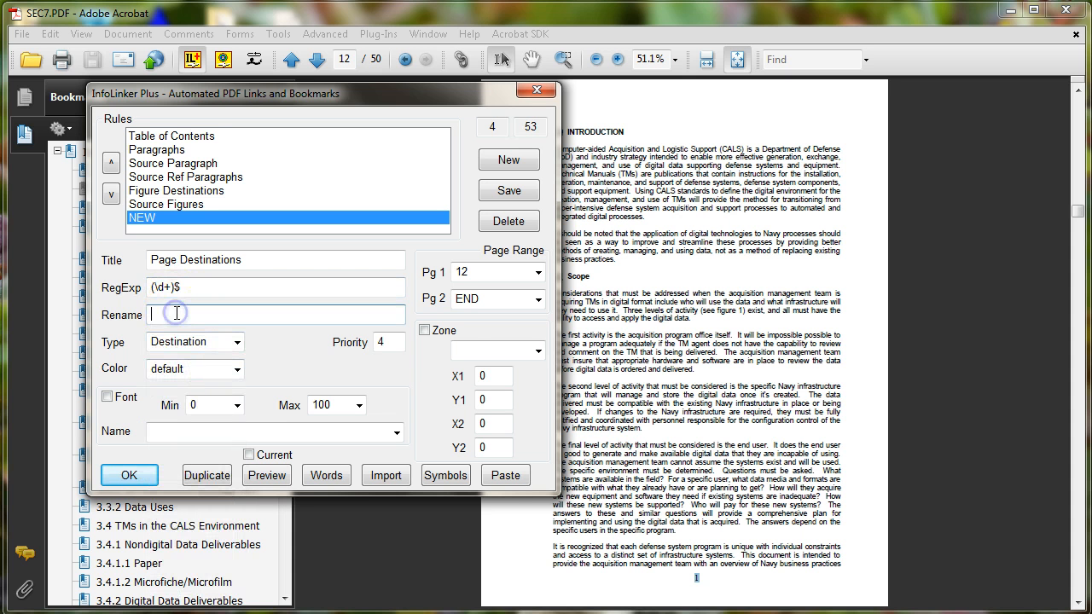
{"action": "type", "text": "Page $1"}
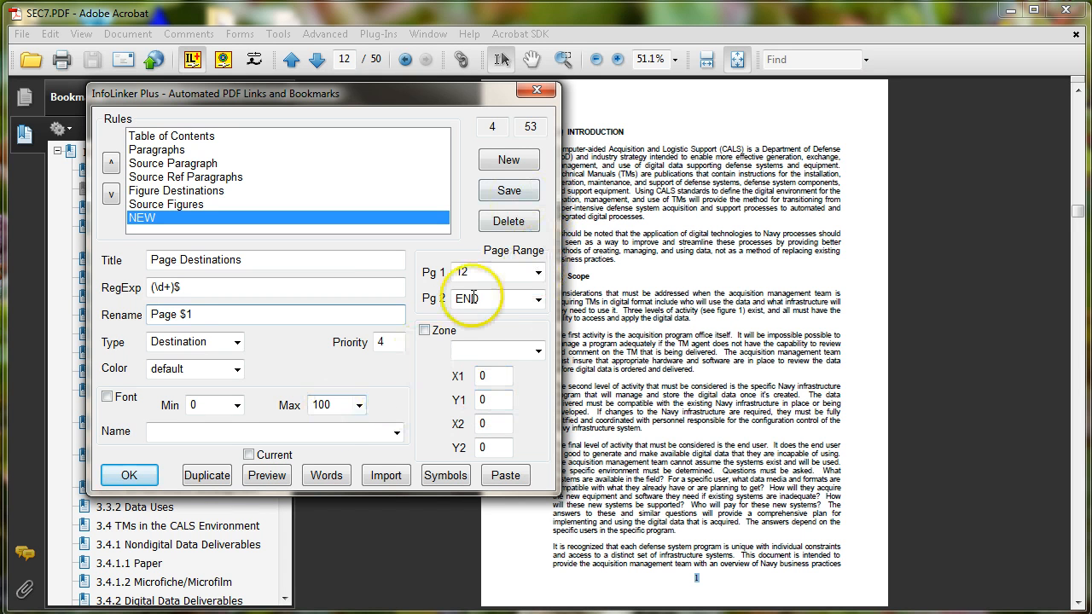
{"action": "left_click", "coordinate": [512, 193]}
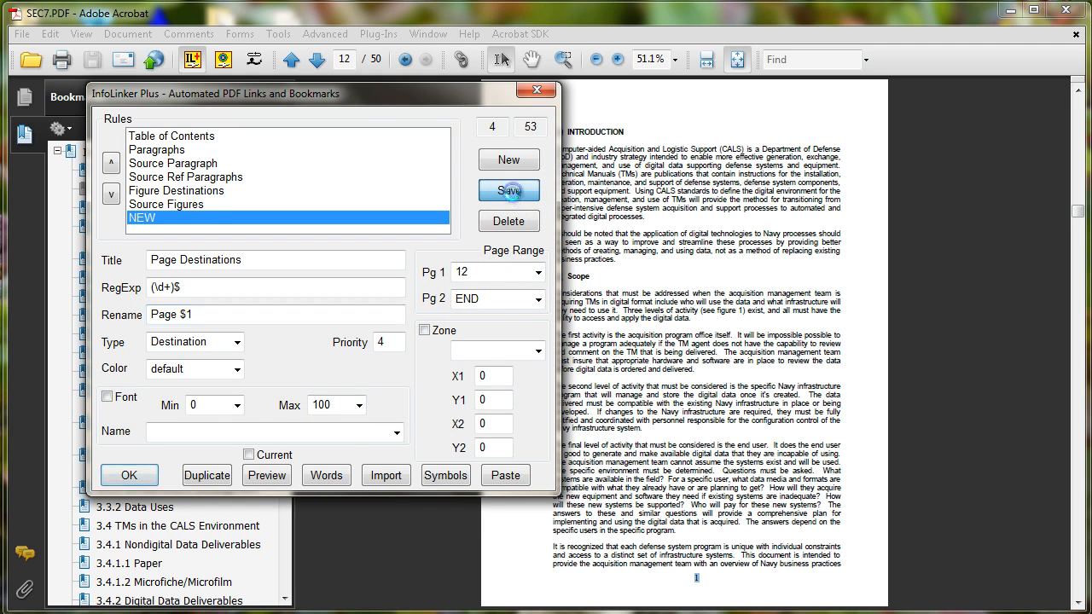
{"action": "left_click", "coordinate": [133, 476]}
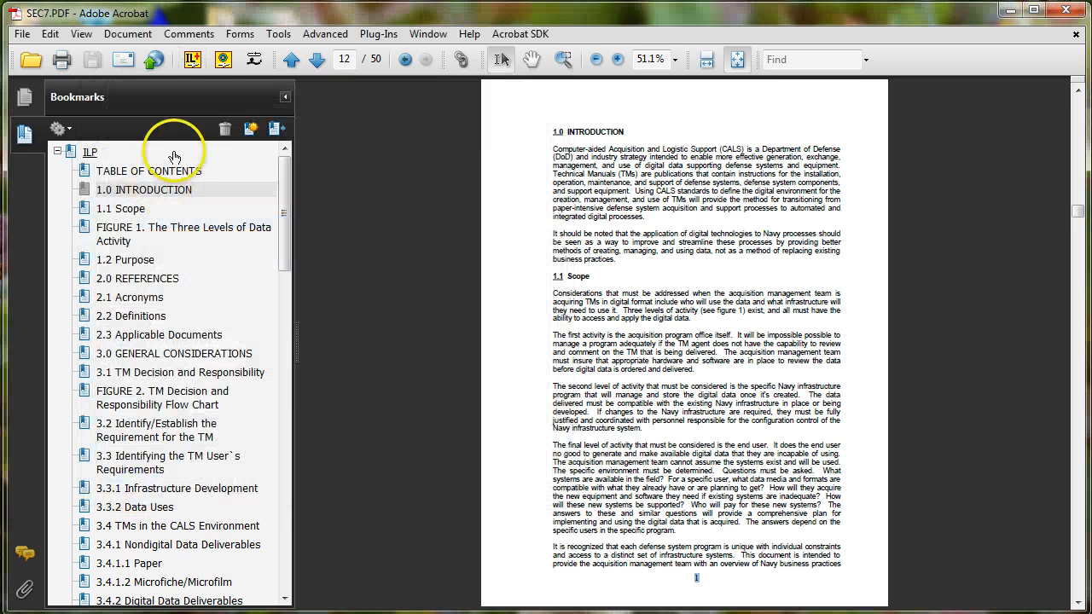
Step: Process the whole document, pages 1 to 50, with the InfoLinker Plus rules to generate links and bookmarks
{"action": "left_click", "coordinate": [224, 59]}
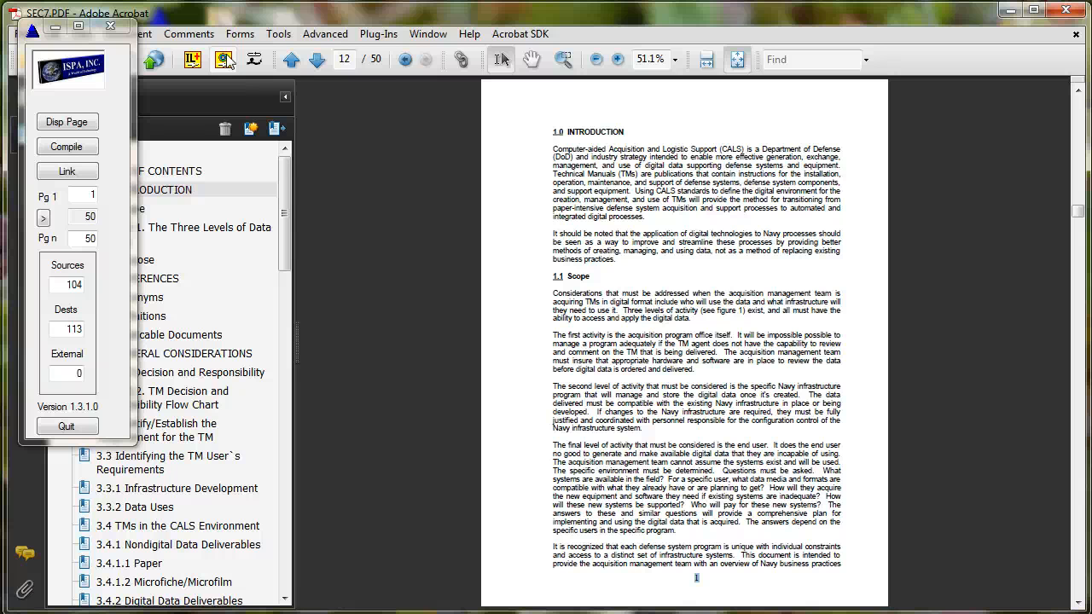
{"action": "left_click", "coordinate": [230, 187]}
{"action": "left_click", "coordinate": [286, 209]}
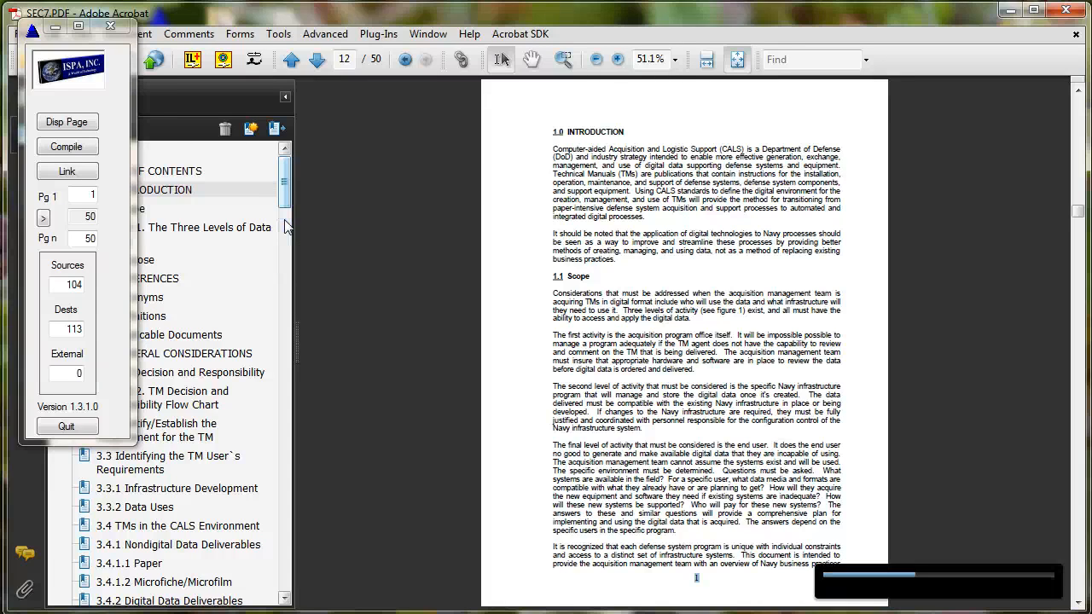
Step: Check the new page bookmarks by opening Page 3 at full-page view and looking through the rest of the bookmark list
{"action": "left_click_drag", "start_coordinate": [287, 191], "coordinate": [288, 394]}
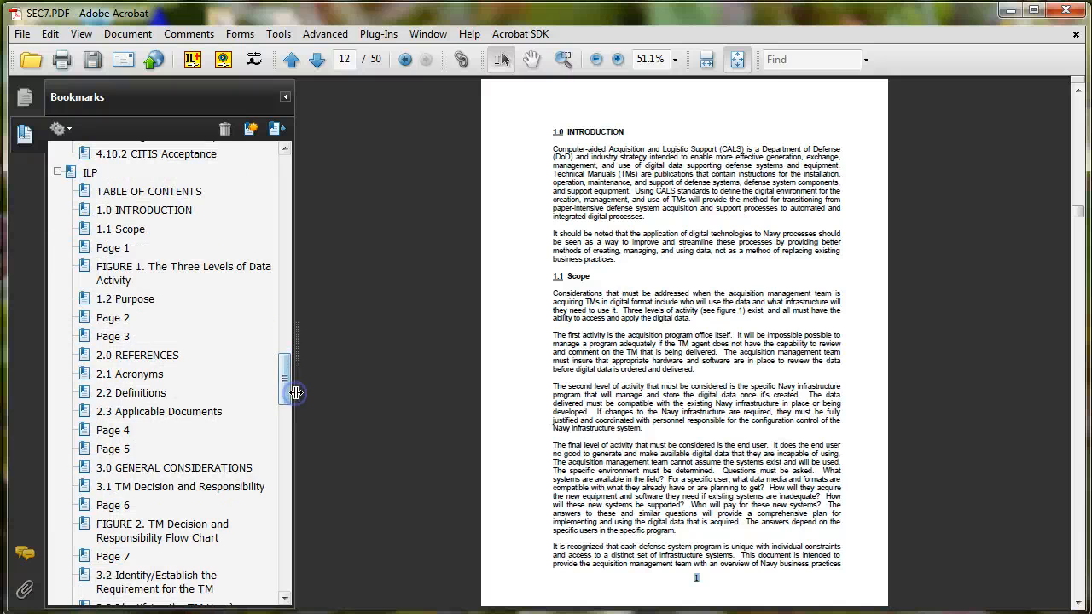
{"action": "left_click", "coordinate": [113, 338]}
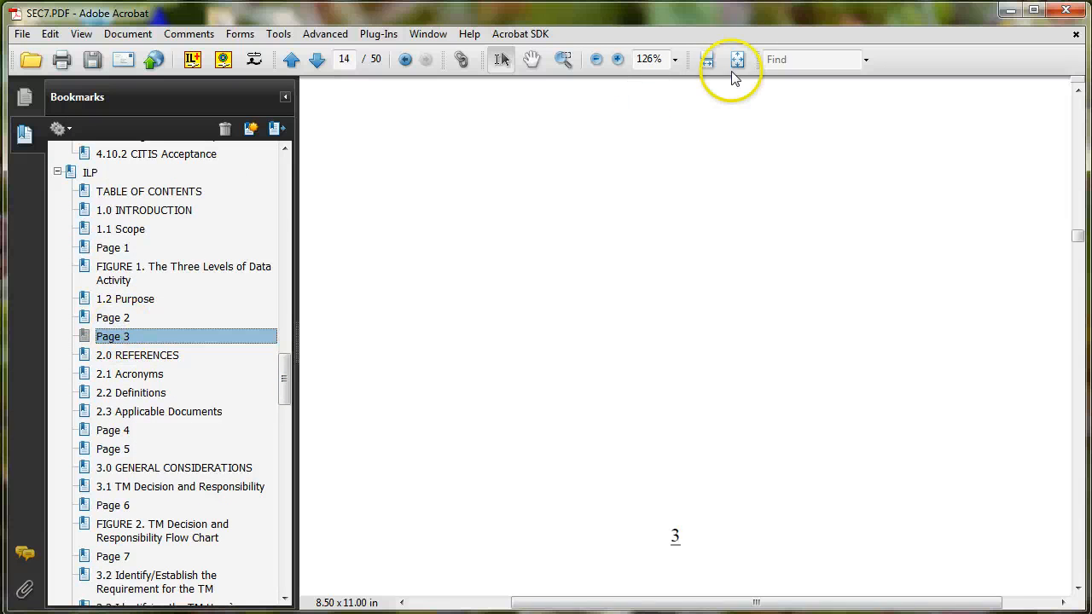
{"action": "left_click", "coordinate": [737, 60]}
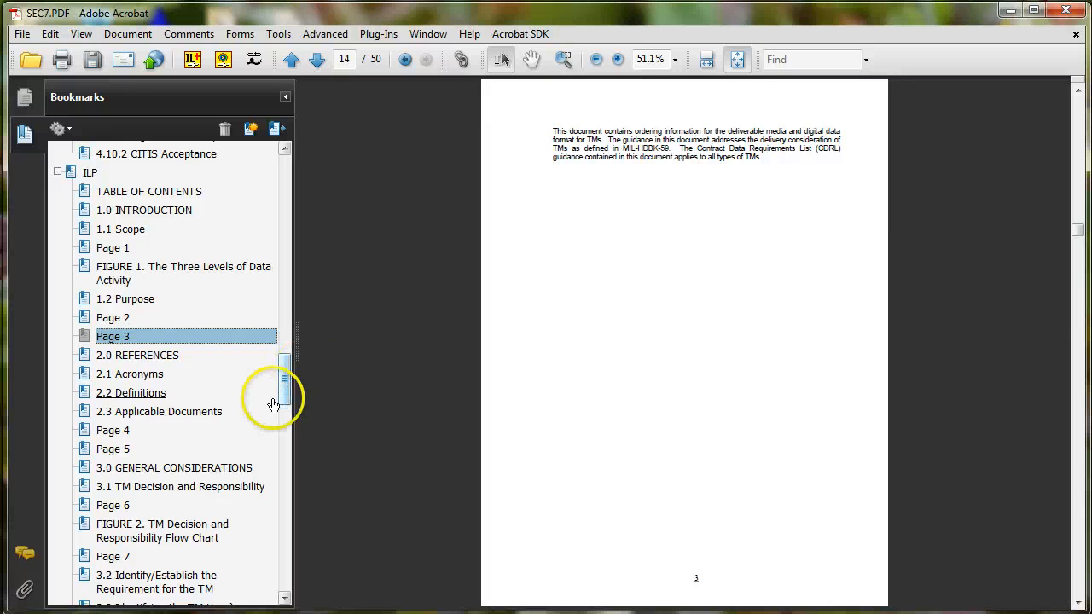
{"action": "left_click_drag", "start_coordinate": [282, 390], "coordinate": [287, 604]}
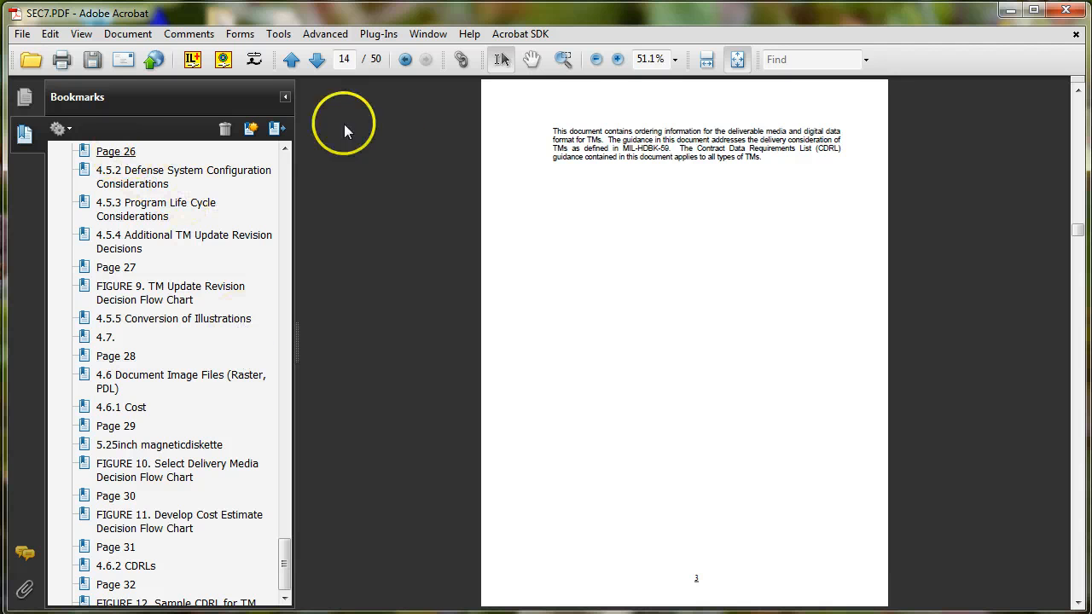
Step: Remove all extras from the document and regenerate its links and bookmarks with ILPUpdate
{"action": "left_click", "coordinate": [379, 38]}
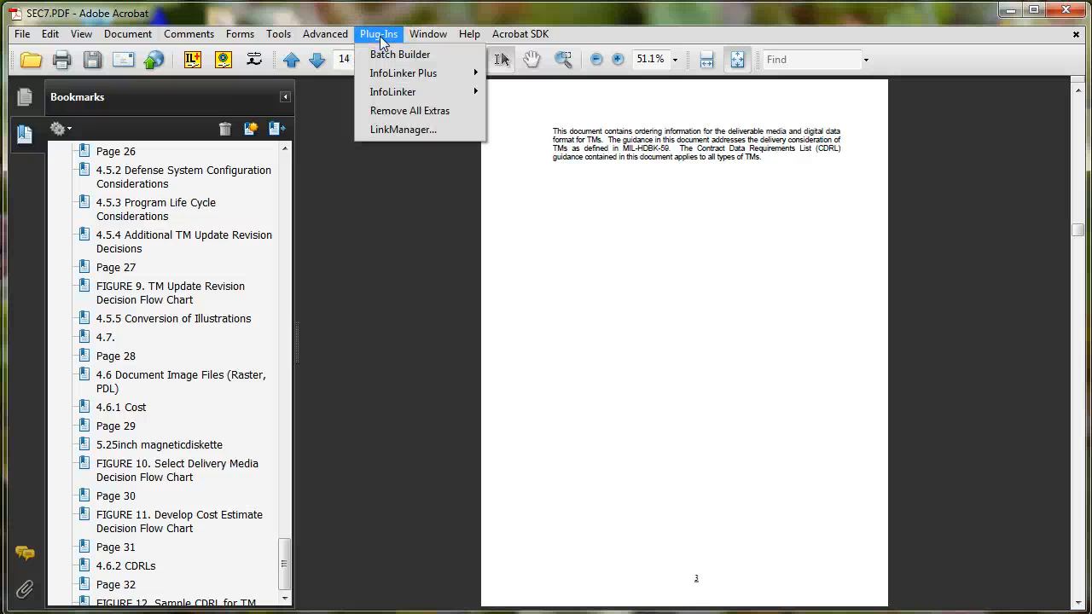
{"action": "left_click", "coordinate": [396, 110]}
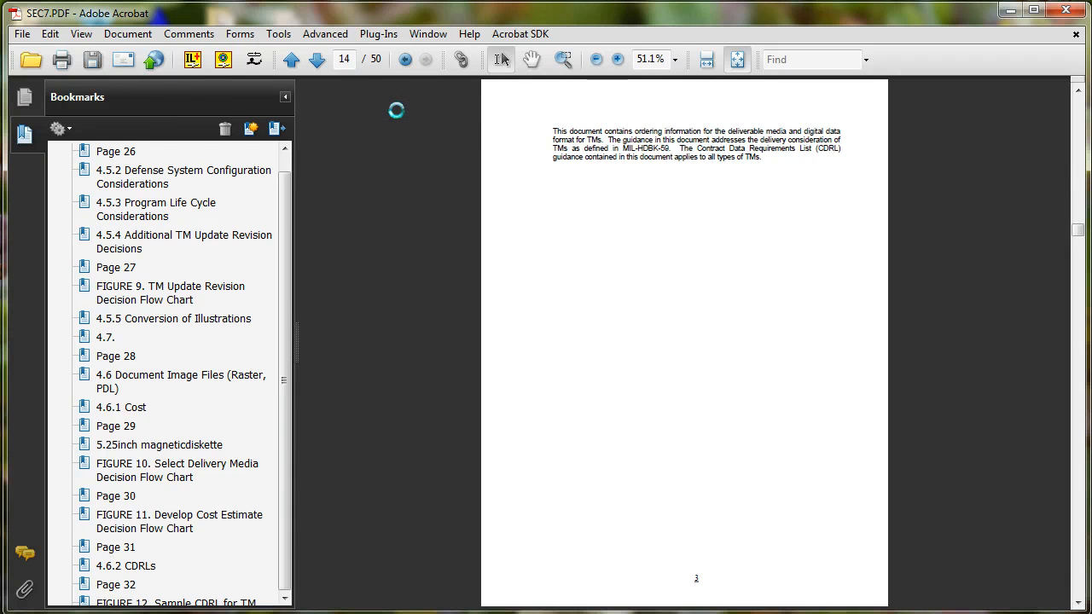
{"action": "left_click", "coordinate": [378, 34]}
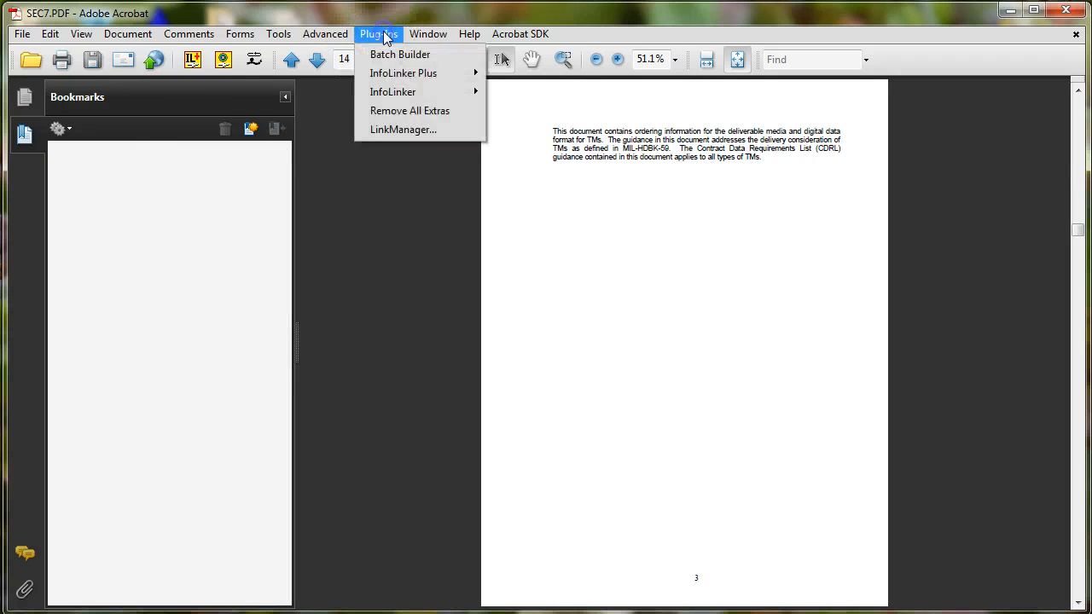
{"action": "mouse_move", "coordinate": [390, 73]}
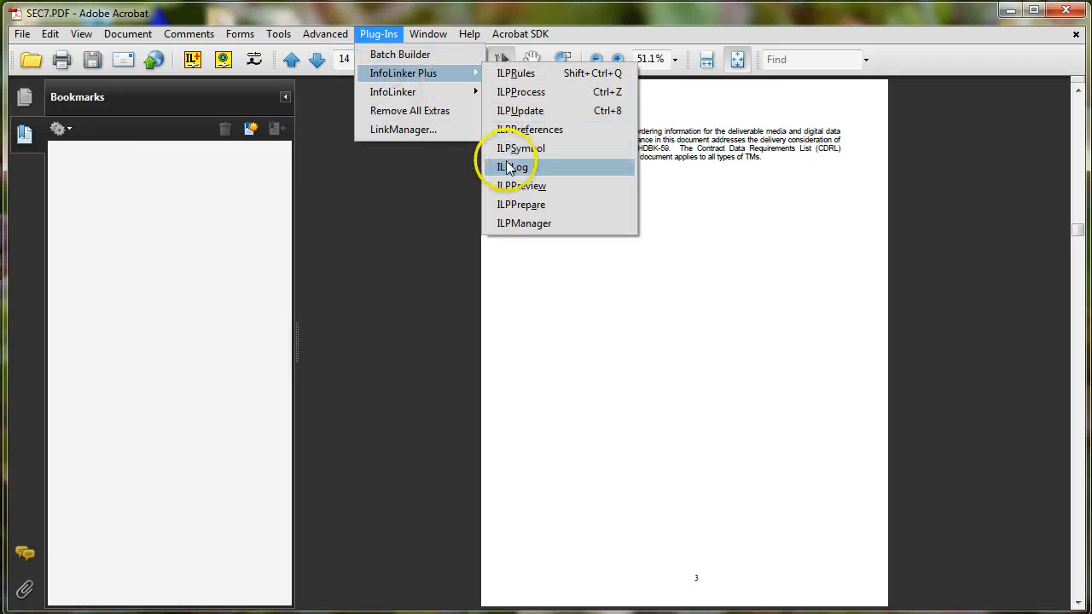
{"action": "left_click", "coordinate": [519, 111]}
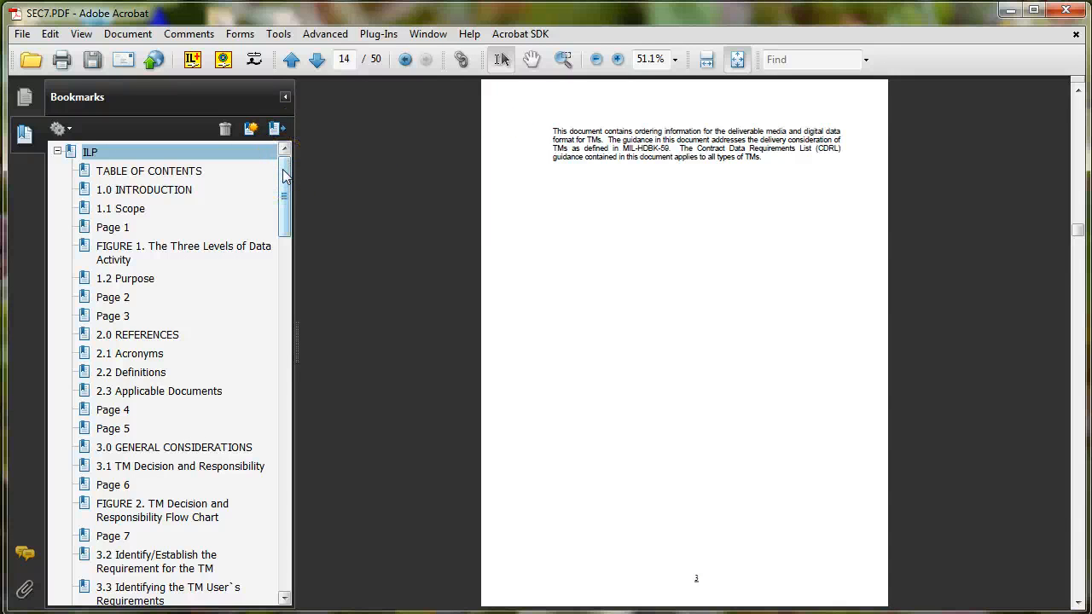
Step: Examine the table of contents, the Page 1 destination and the following contents and figures pages for page references that need links
{"action": "left_click", "coordinate": [149, 172]}
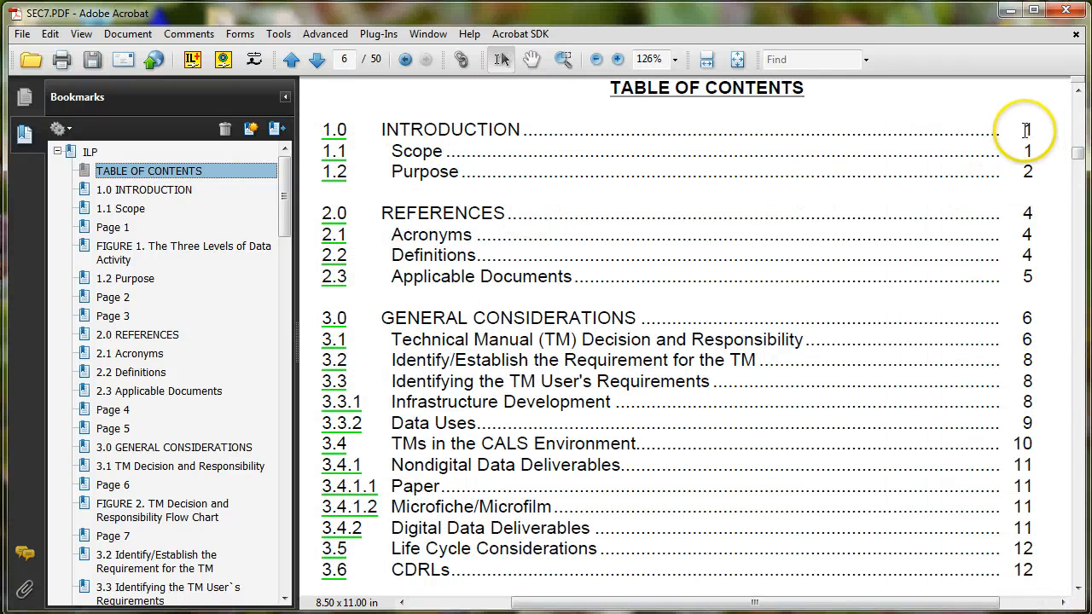
{"action": "left_click", "coordinate": [114, 228]}
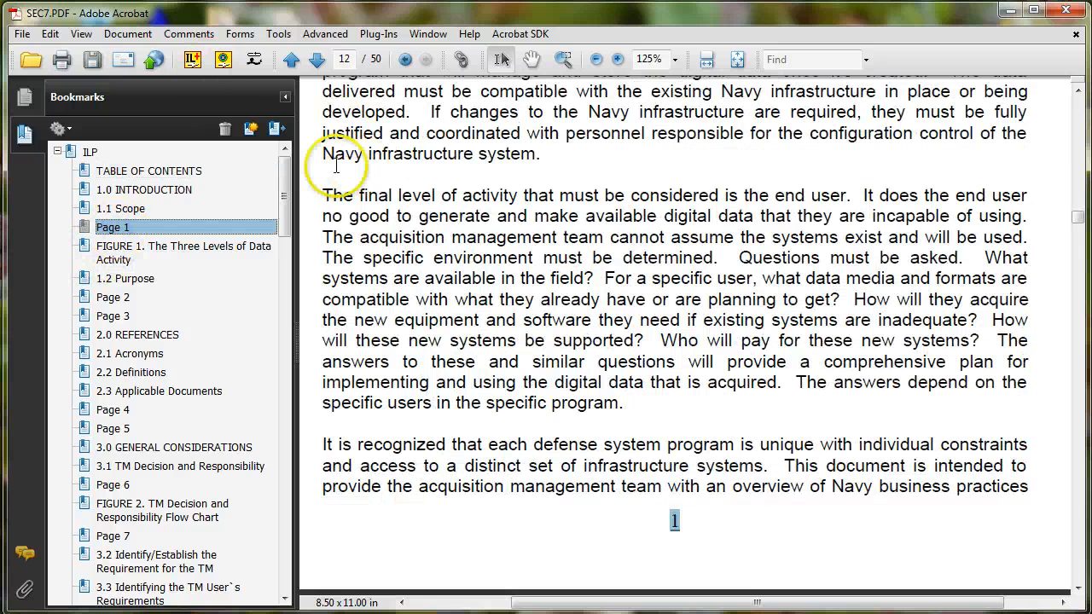
{"action": "left_click", "coordinate": [161, 175]}
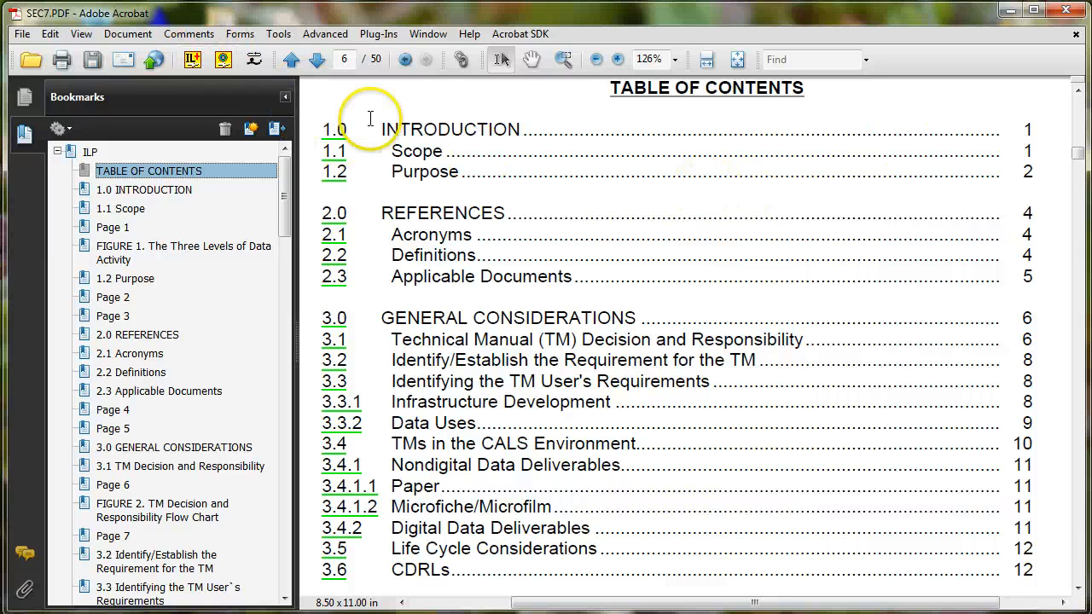
{"action": "left_click", "coordinate": [737, 60]}
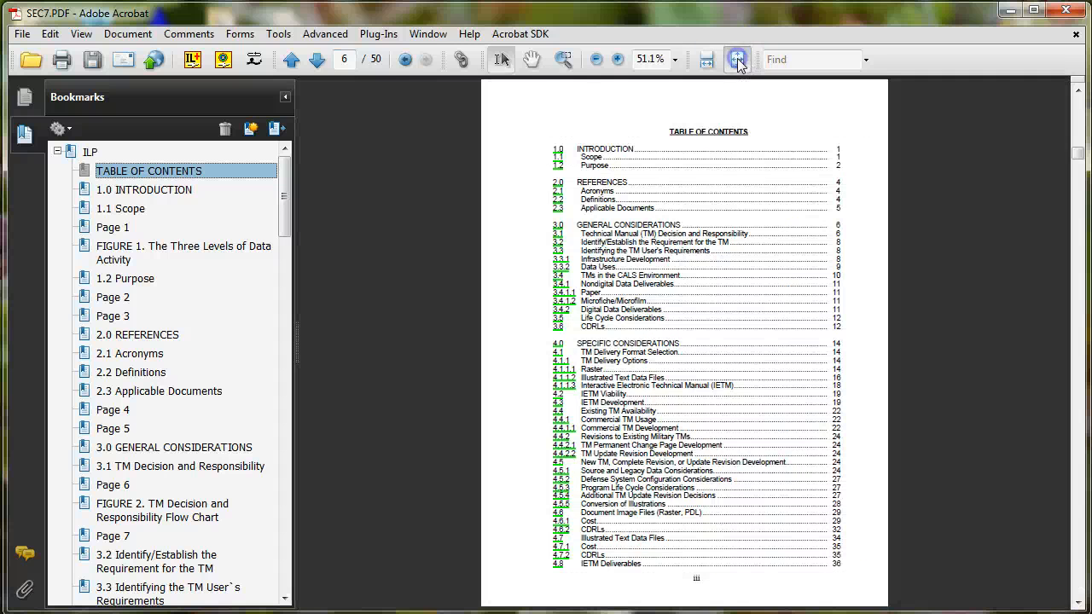
{"action": "left_click", "coordinate": [317, 61]}
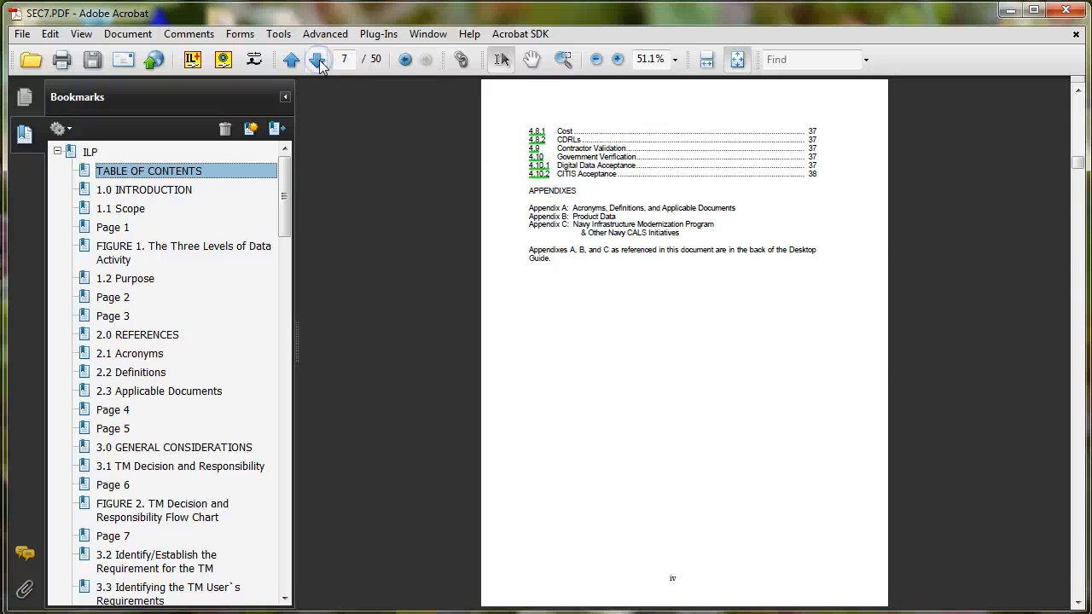
{"action": "left_click", "coordinate": [317, 61]}
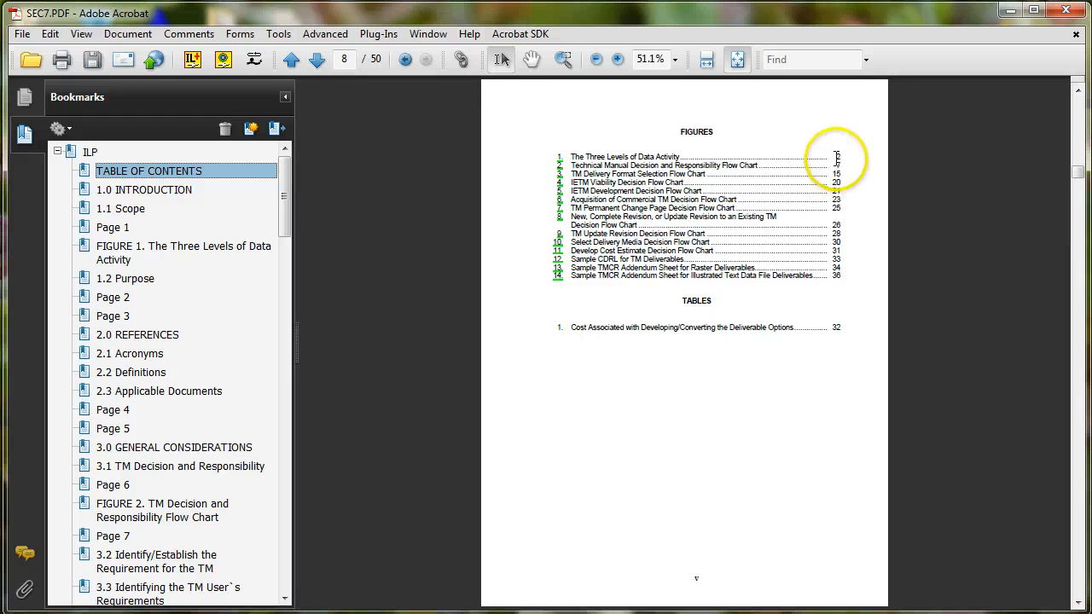
{"action": "left_click", "coordinate": [291, 58]}
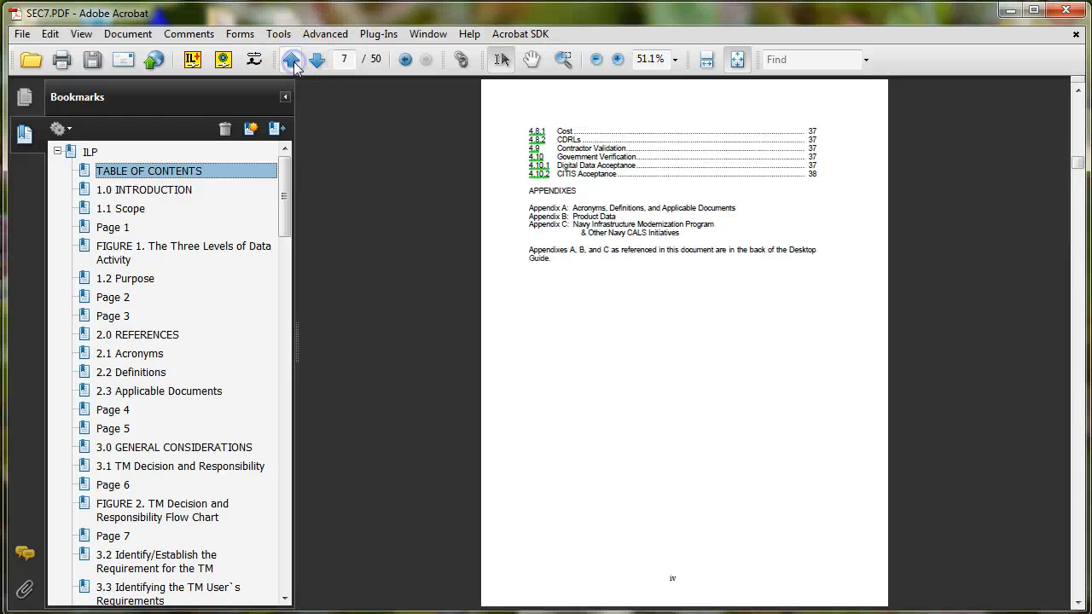
{"action": "left_click", "coordinate": [291, 58]}
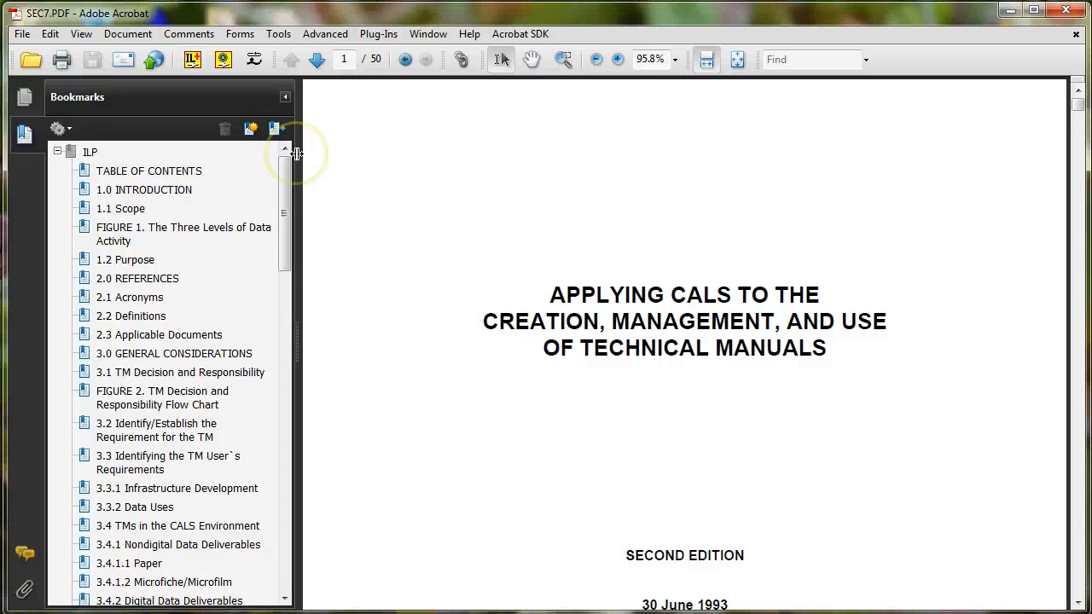
Step: Create a new InfoLinker Plus rule titled Page Sources with the regular expression (\d+)\n
{"action": "left_click", "coordinate": [126, 173]}
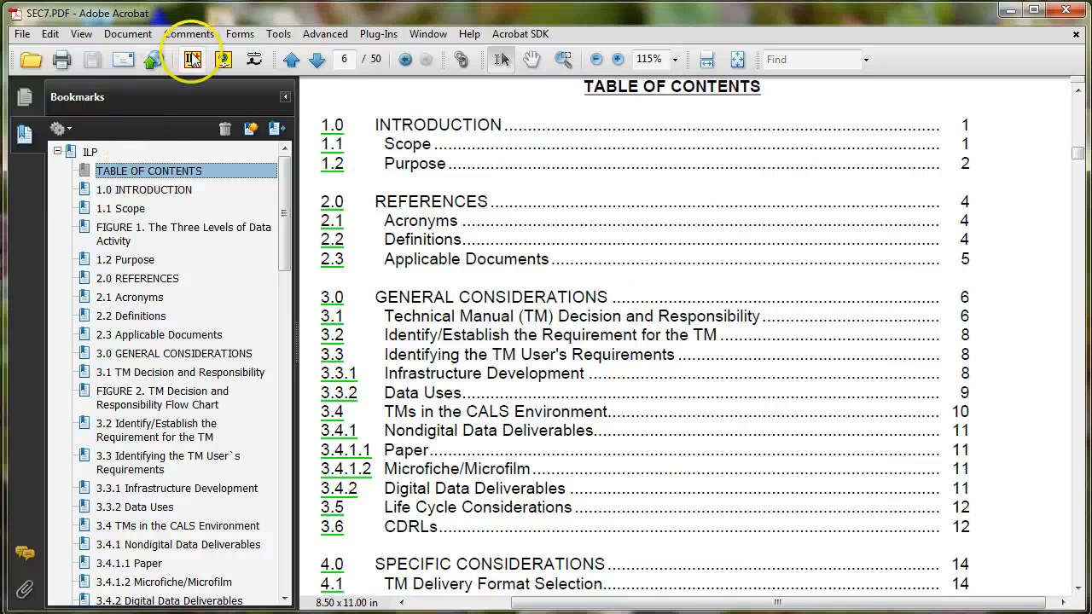
{"action": "left_click", "coordinate": [193, 59]}
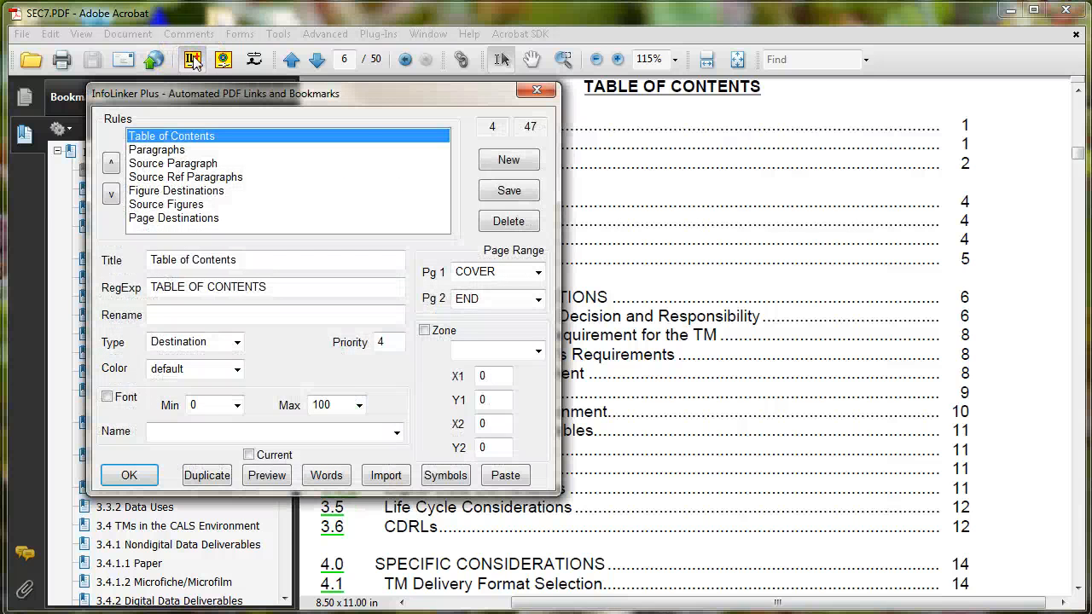
{"action": "left_click", "coordinate": [502, 162]}
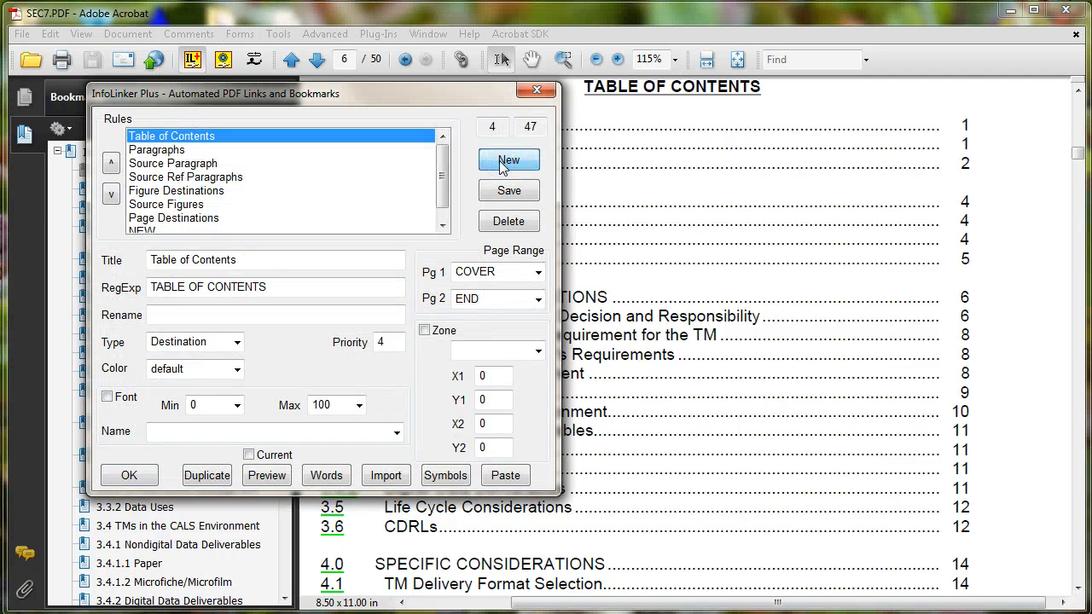
{"action": "left_click", "coordinate": [140, 230]}
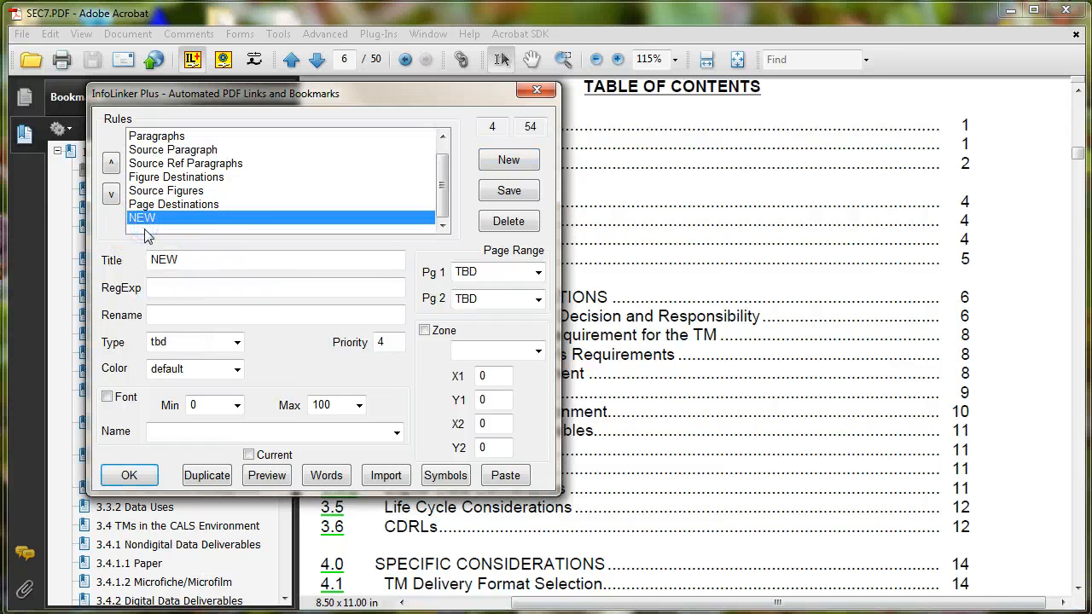
{"action": "left_click_drag", "start_coordinate": [181, 260], "coordinate": [99, 258]}
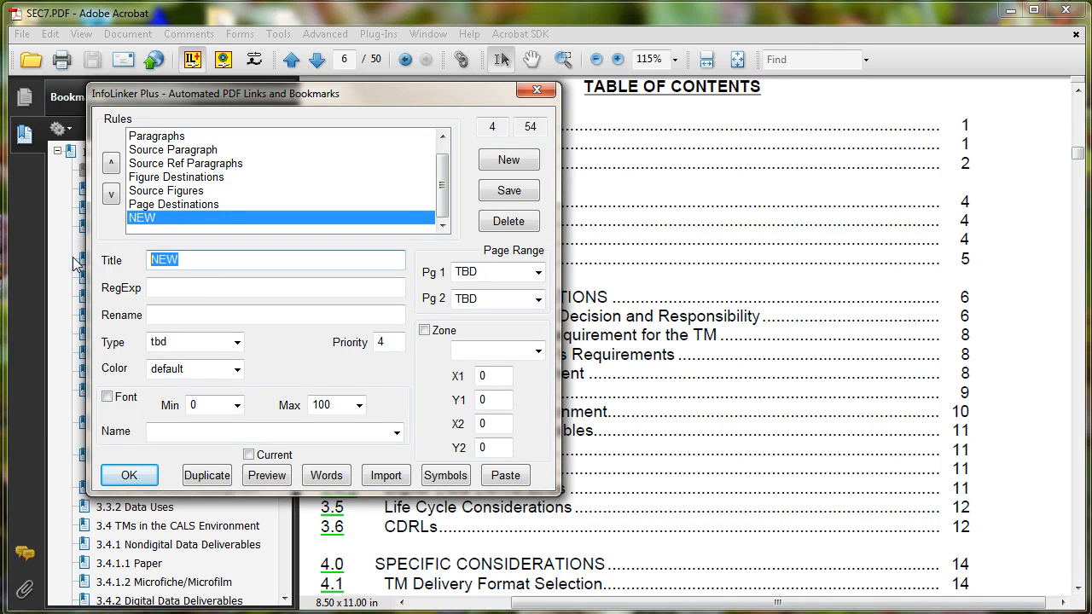
{"action": "type", "text": "Page Sources"}
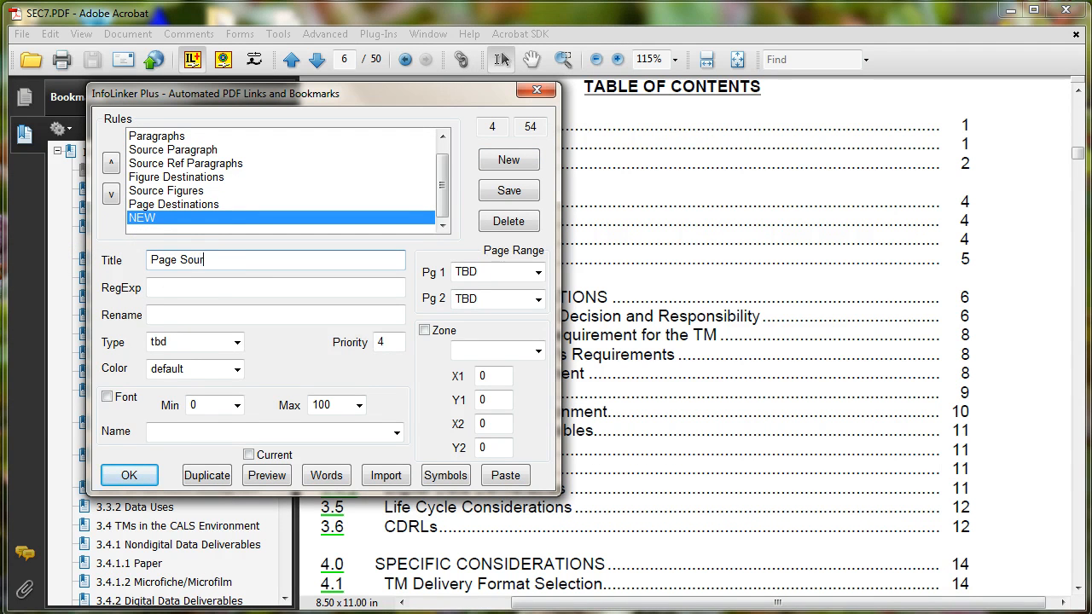
{"action": "left_click", "coordinate": [165, 287]}
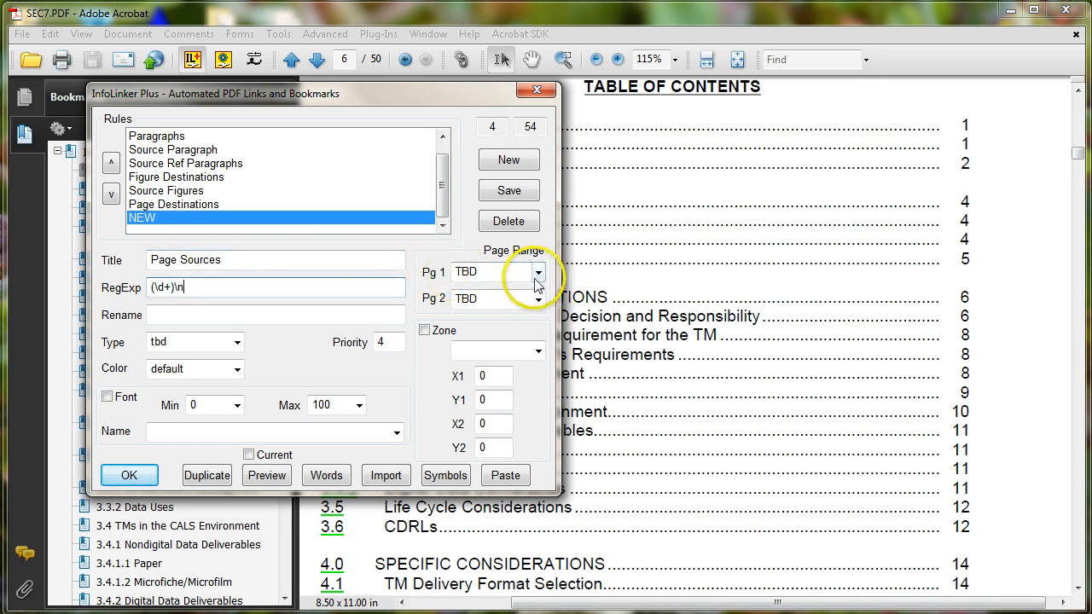
Step: Limit the Page Sources rule to the page range 6 to 8
{"action": "left_click", "coordinate": [500, 271]}
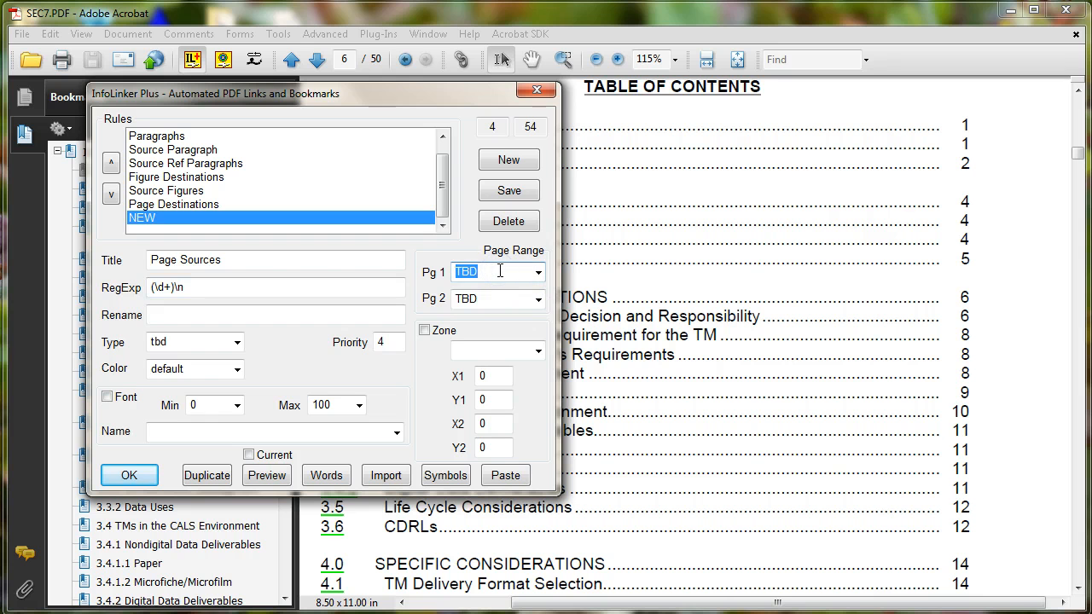
{"action": "type", "text": "6"}
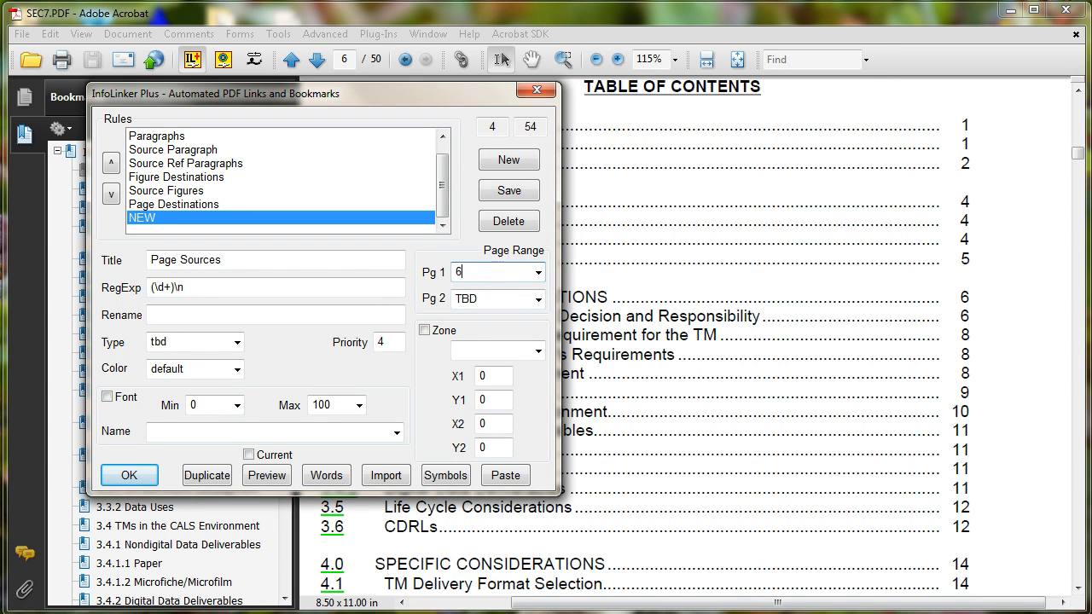
{"action": "left_click", "coordinate": [538, 299]}
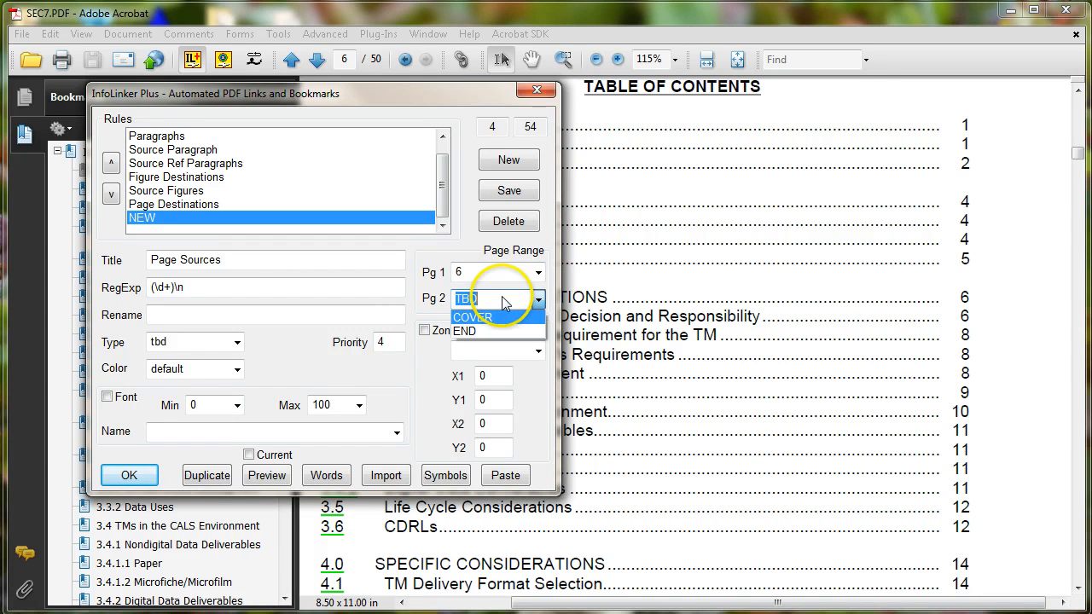
{"action": "type", "text": "8"}
{"action": "left_click", "coordinate": [501, 303]}
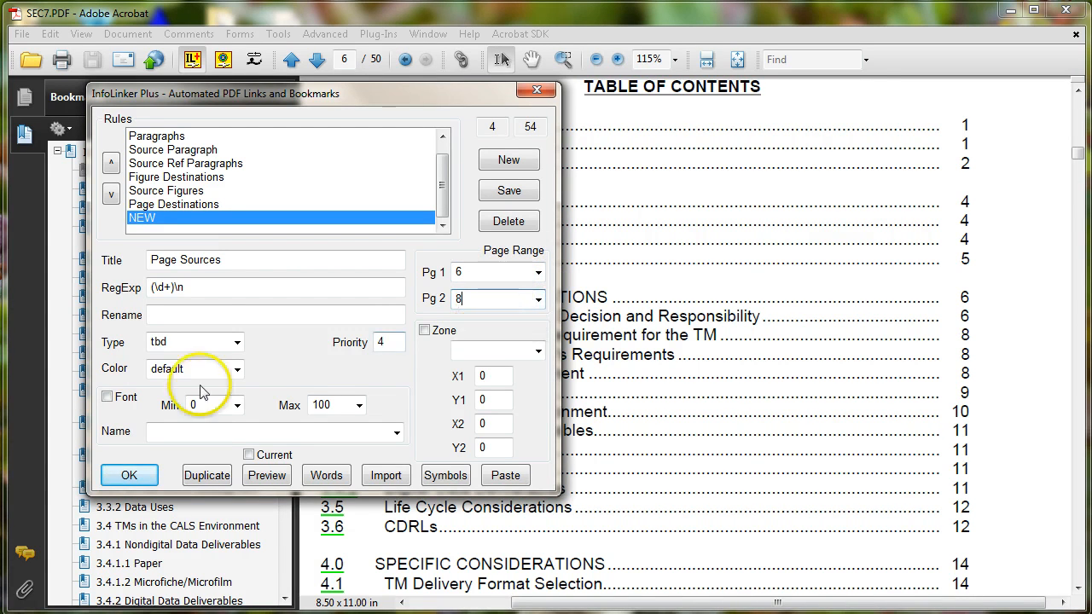
Step: Give the rule the type Source and rename pattern Page $1, save it and close the rules dialog
{"action": "left_click", "coordinate": [238, 342]}
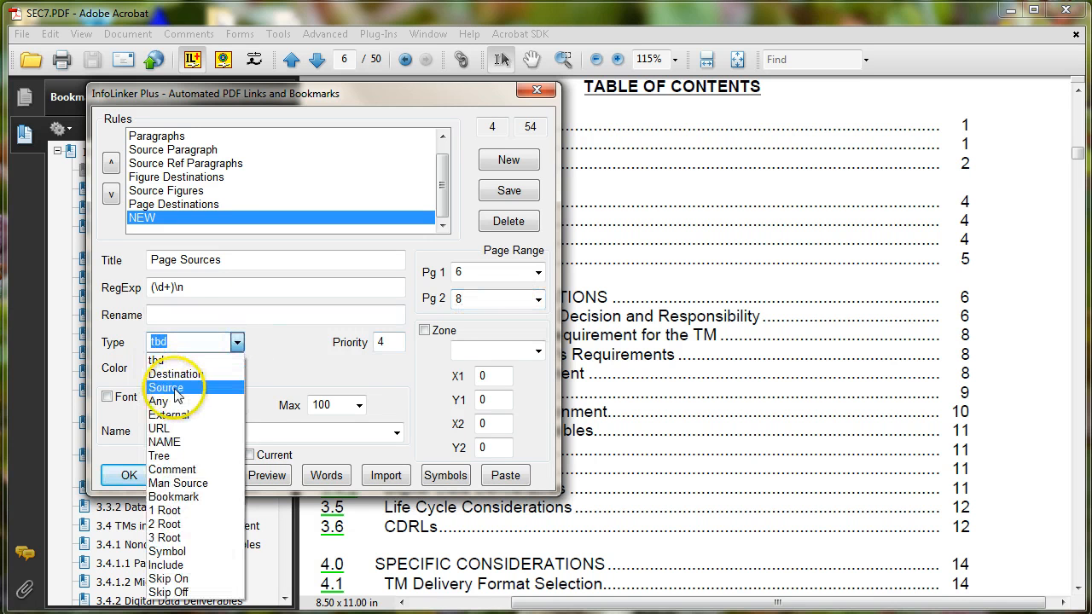
{"action": "left_click", "coordinate": [163, 383]}
{"action": "left_click", "coordinate": [214, 316]}
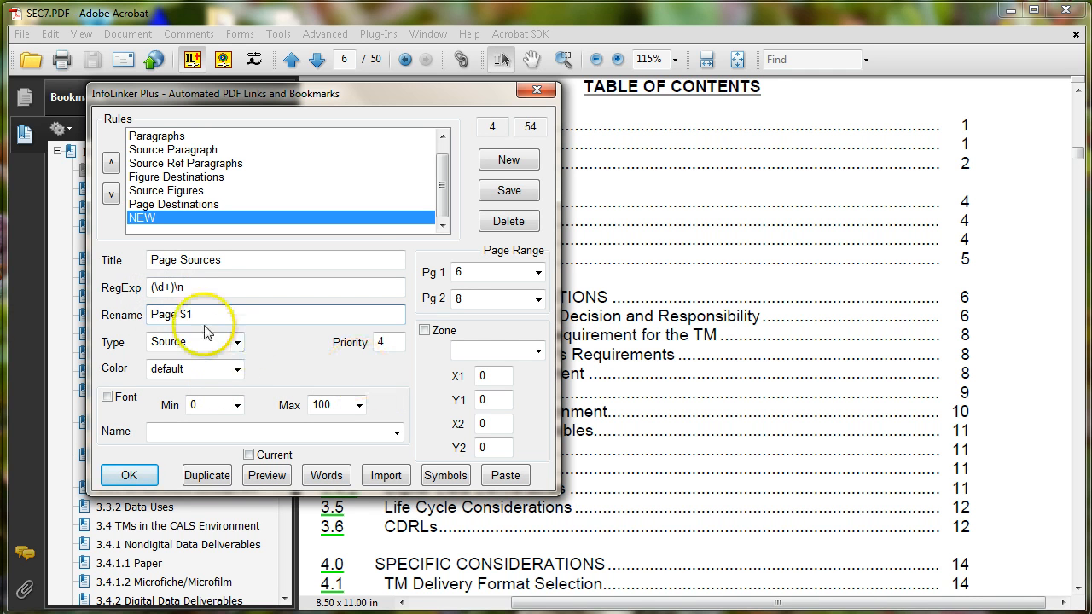
{"action": "left_click", "coordinate": [511, 191]}
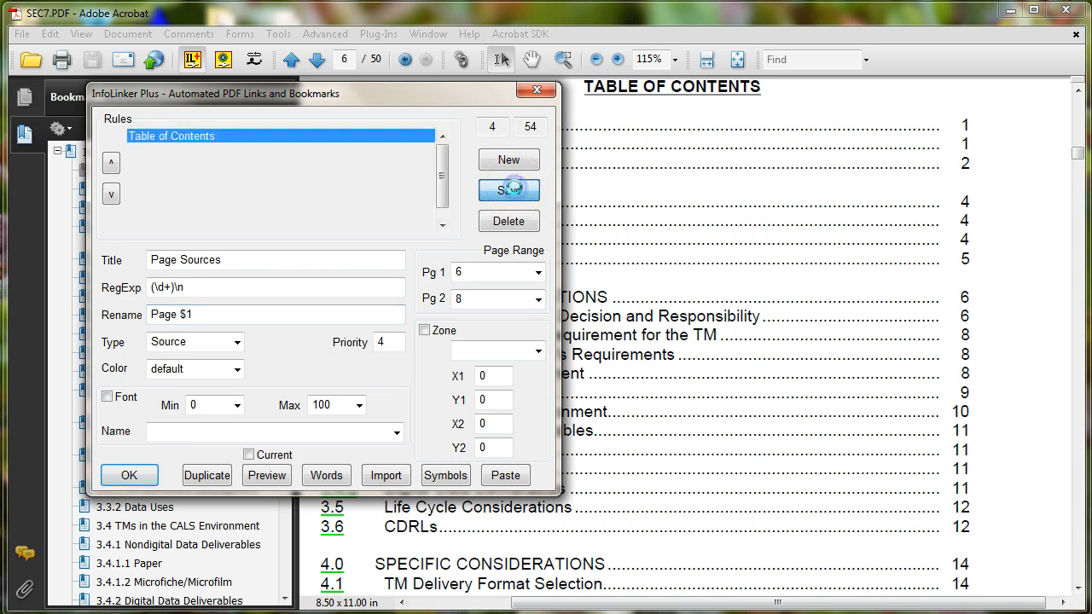
{"action": "left_click", "coordinate": [130, 476]}
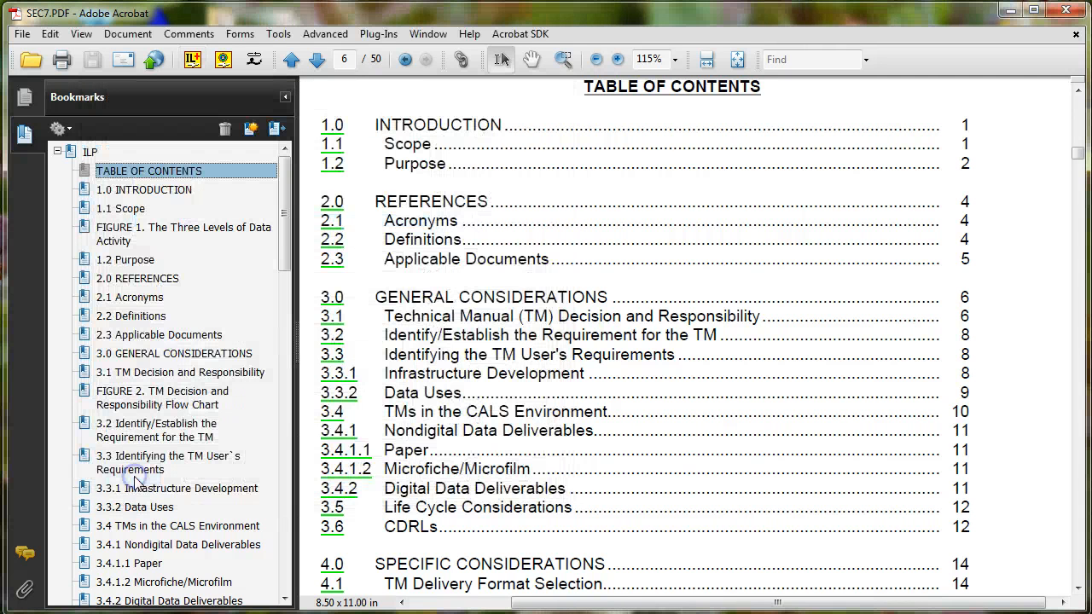
Step: Remove all extras from the document and regenerate its links and bookmarks with the updated InfoLinker Plus rules
{"action": "left_click", "coordinate": [379, 34]}
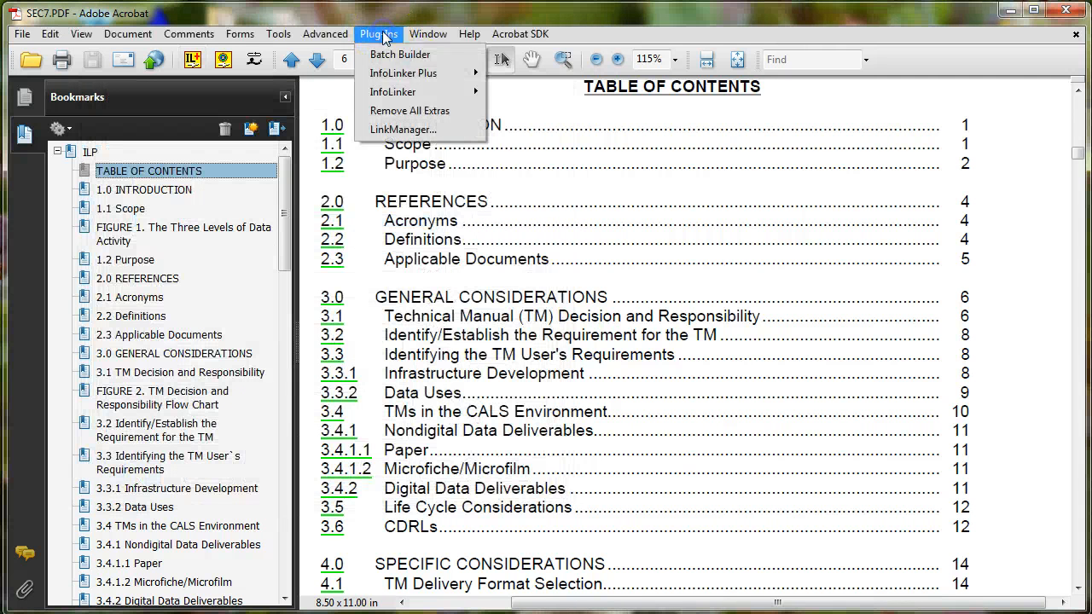
{"action": "left_click", "coordinate": [392, 110]}
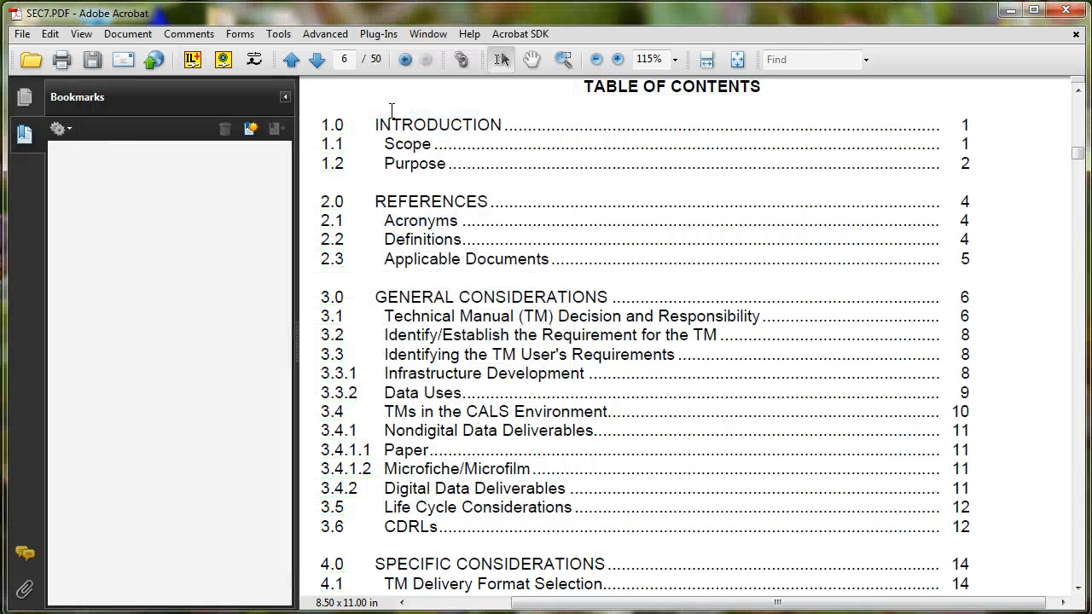
{"action": "left_click", "coordinate": [223, 60]}
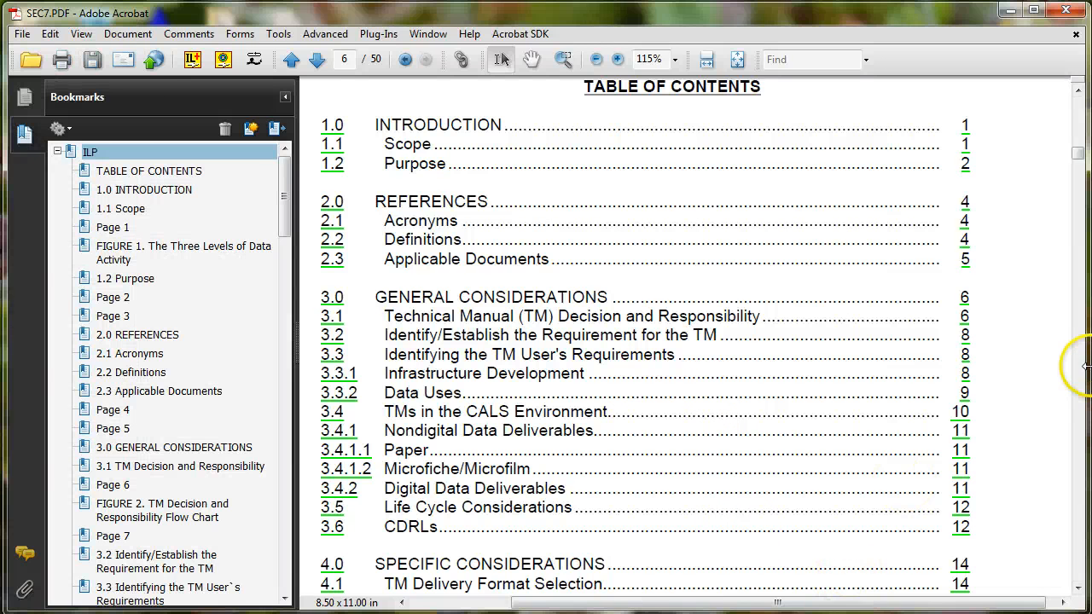
Step: Test the page 8 link of section 3.2 in the table of contents and inspect its destination
{"action": "left_click", "coordinate": [966, 341]}
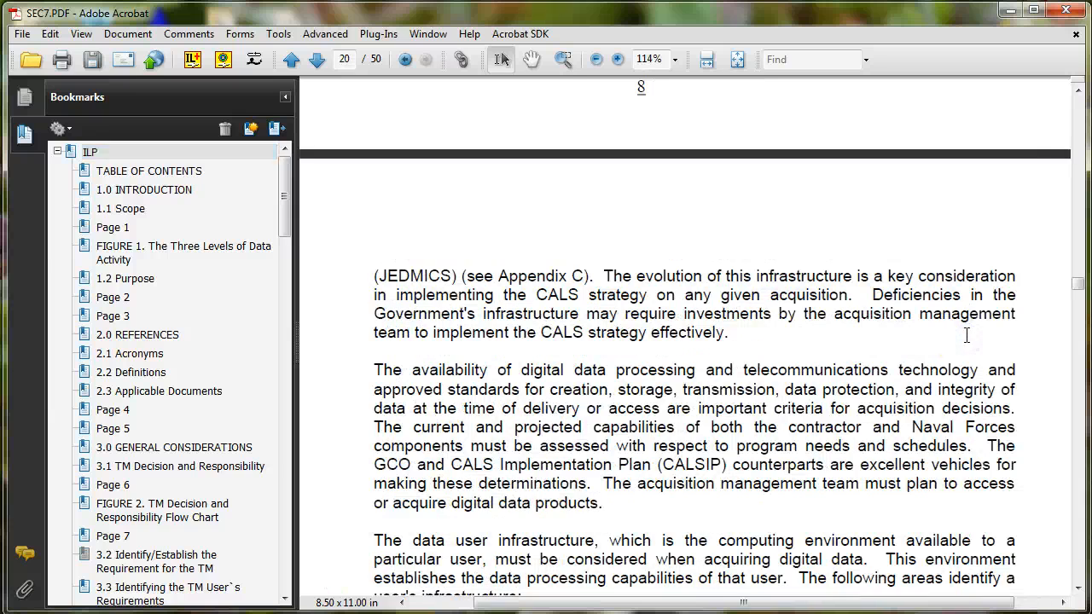
{"action": "left_click", "coordinate": [1076, 89]}
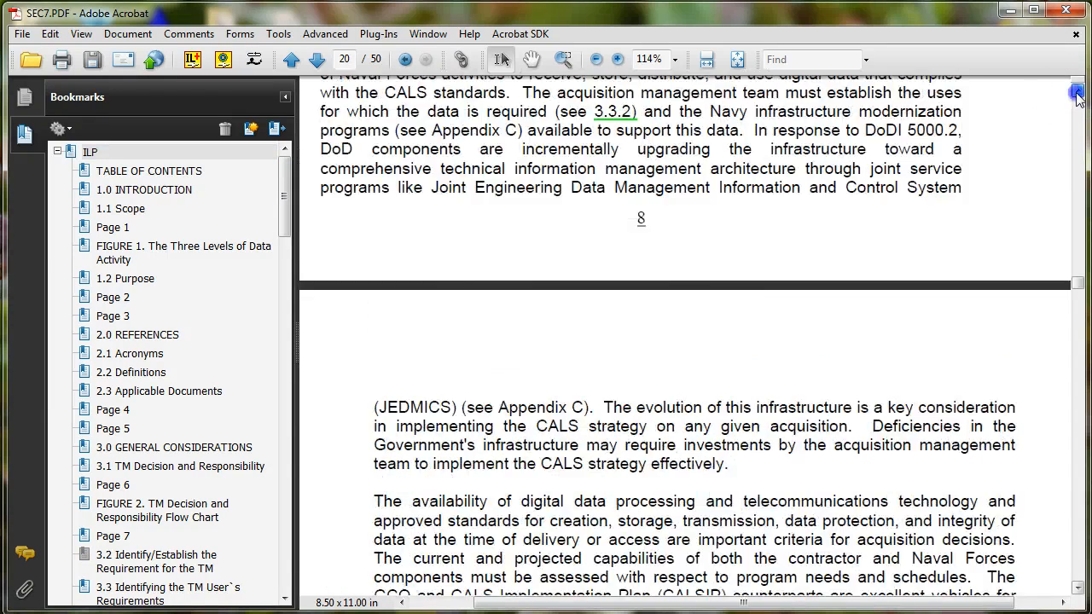
{"action": "left_click", "coordinate": [1076, 91]}
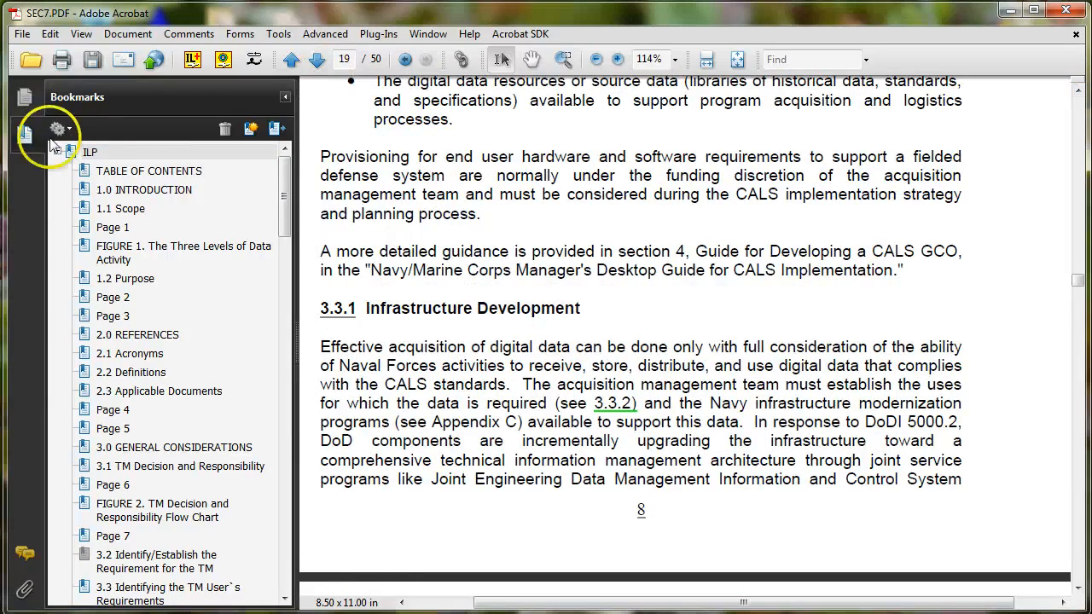
Step: Return to the table of contents and check the page number links through the end of the figures and tables lists
{"action": "left_click", "coordinate": [134, 172]}
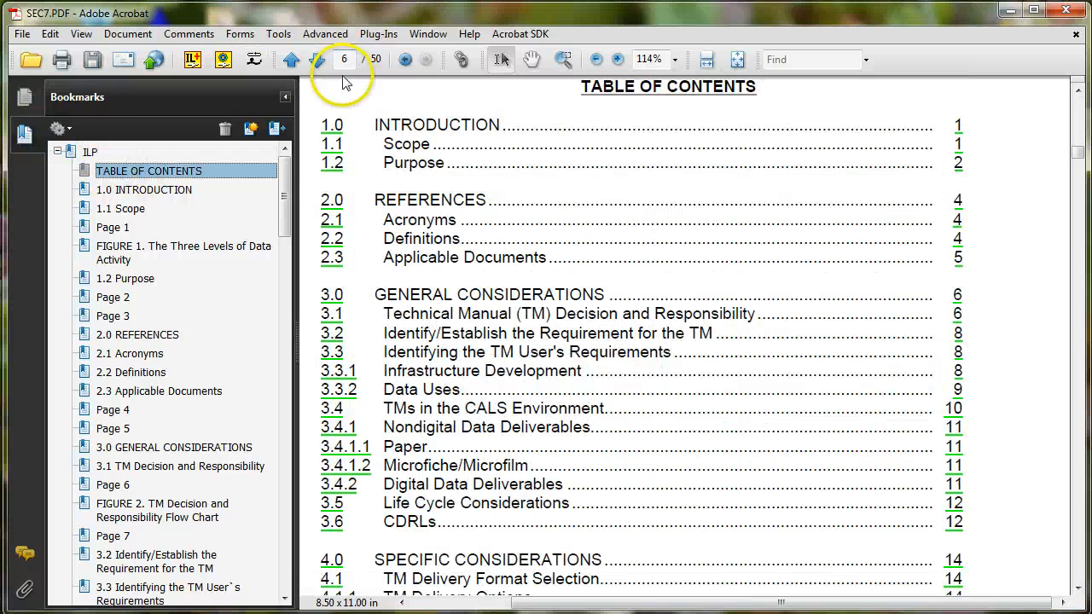
{"action": "left_click", "coordinate": [317, 59]}
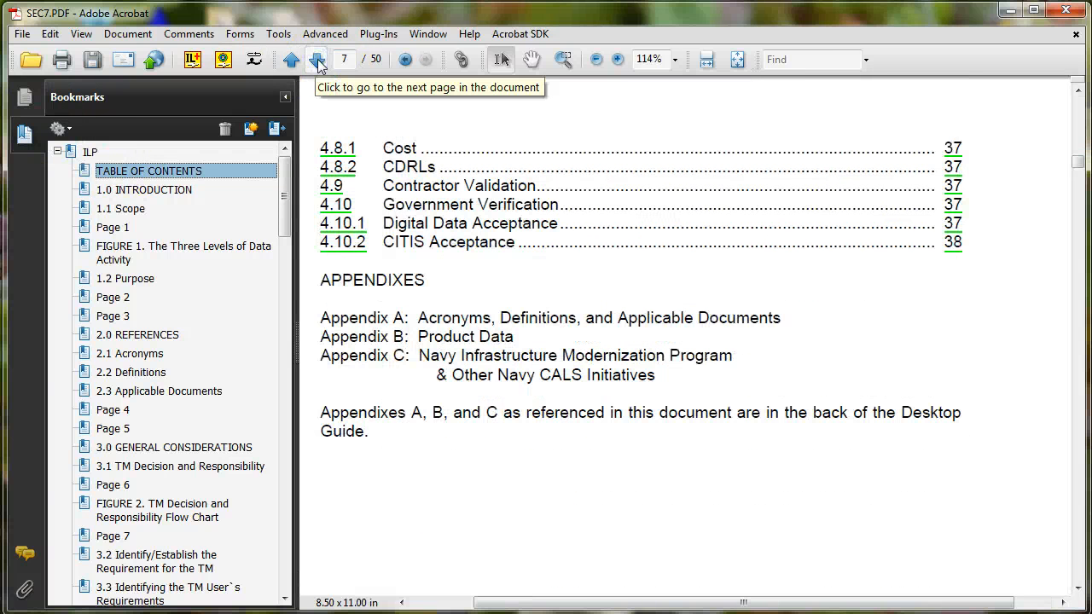
{"action": "left_click", "coordinate": [317, 60]}
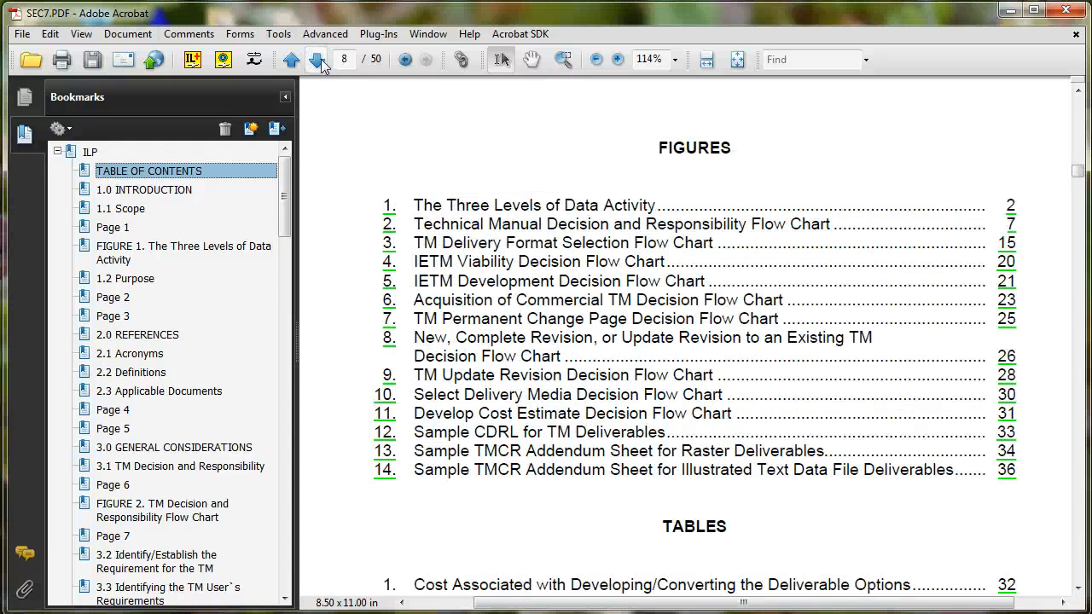
{"action": "left_click", "coordinate": [1078, 588]}
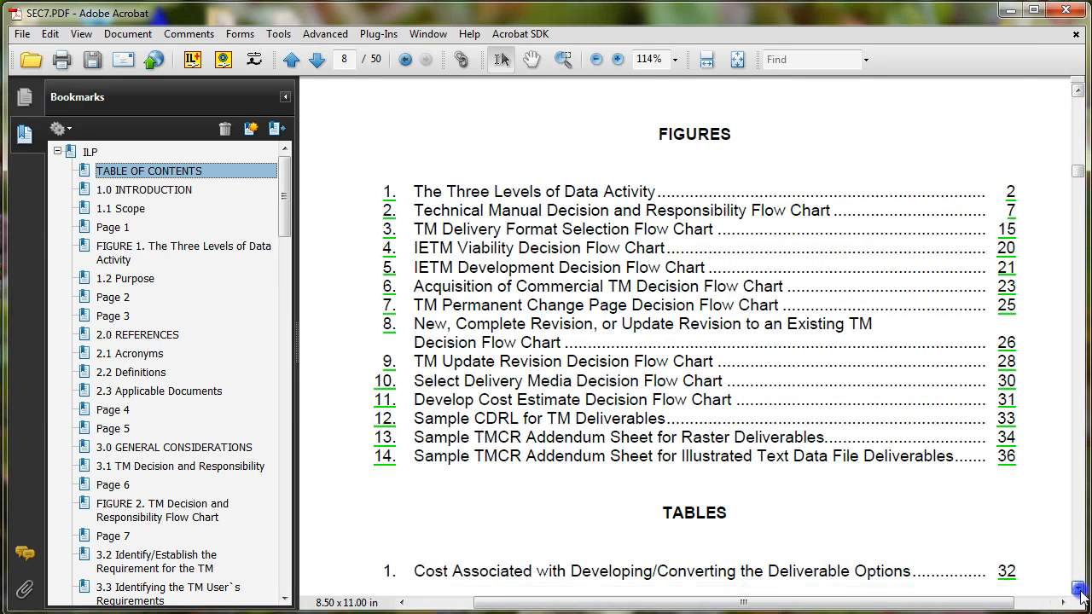
{"action": "left_click", "coordinate": [1077, 588]}
{"action": "left_click", "coordinate": [1078, 589]}
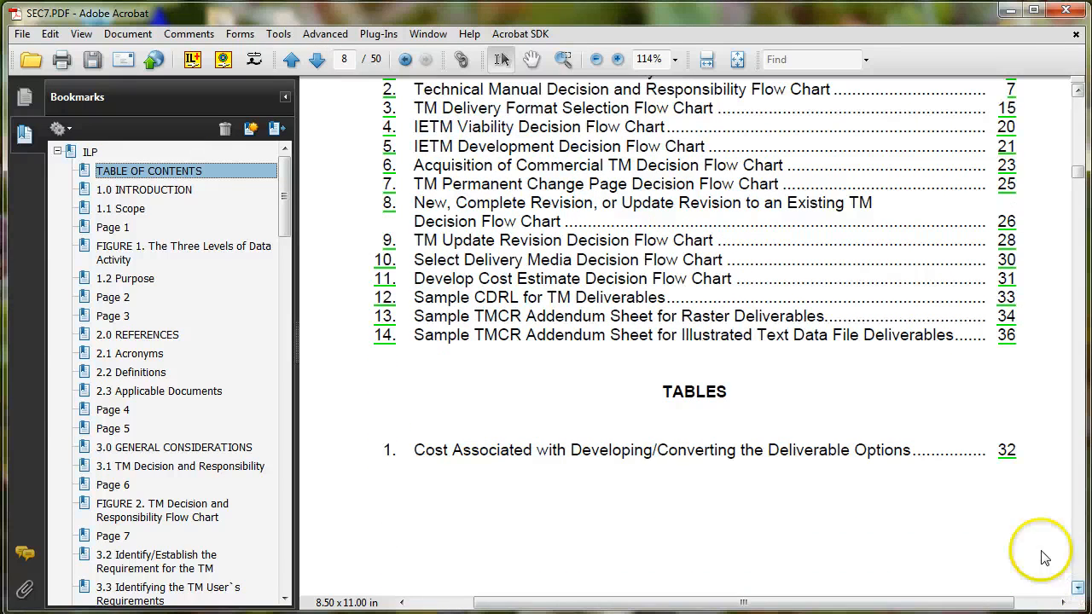
Step: Follow the page 32 link of Table 1 in the tables list and view the table on the destination page
{"action": "left_click", "coordinate": [1007, 452]}
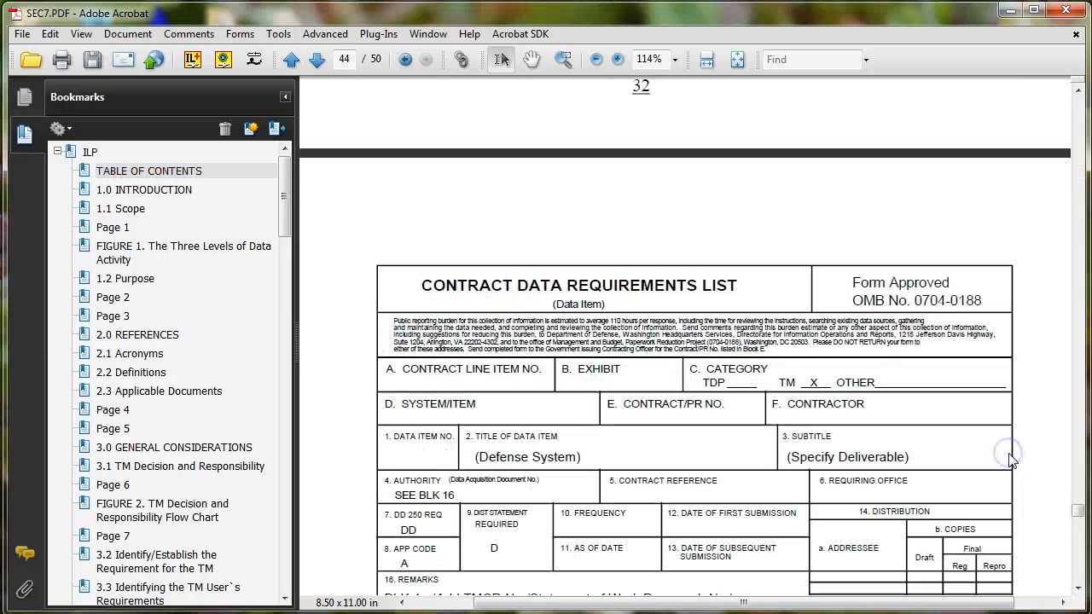
{"action": "left_click", "coordinate": [1078, 90]}
{"action": "left_click", "coordinate": [1078, 90]}
{"action": "left_click_drag", "start_coordinate": [1078, 90], "coordinate": [1078, 90]}
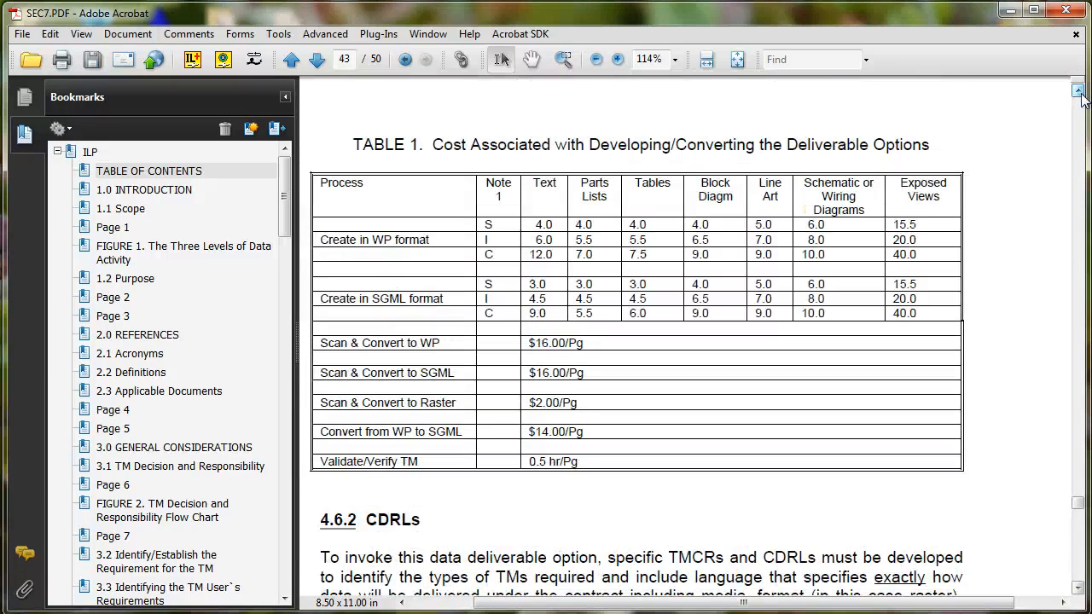